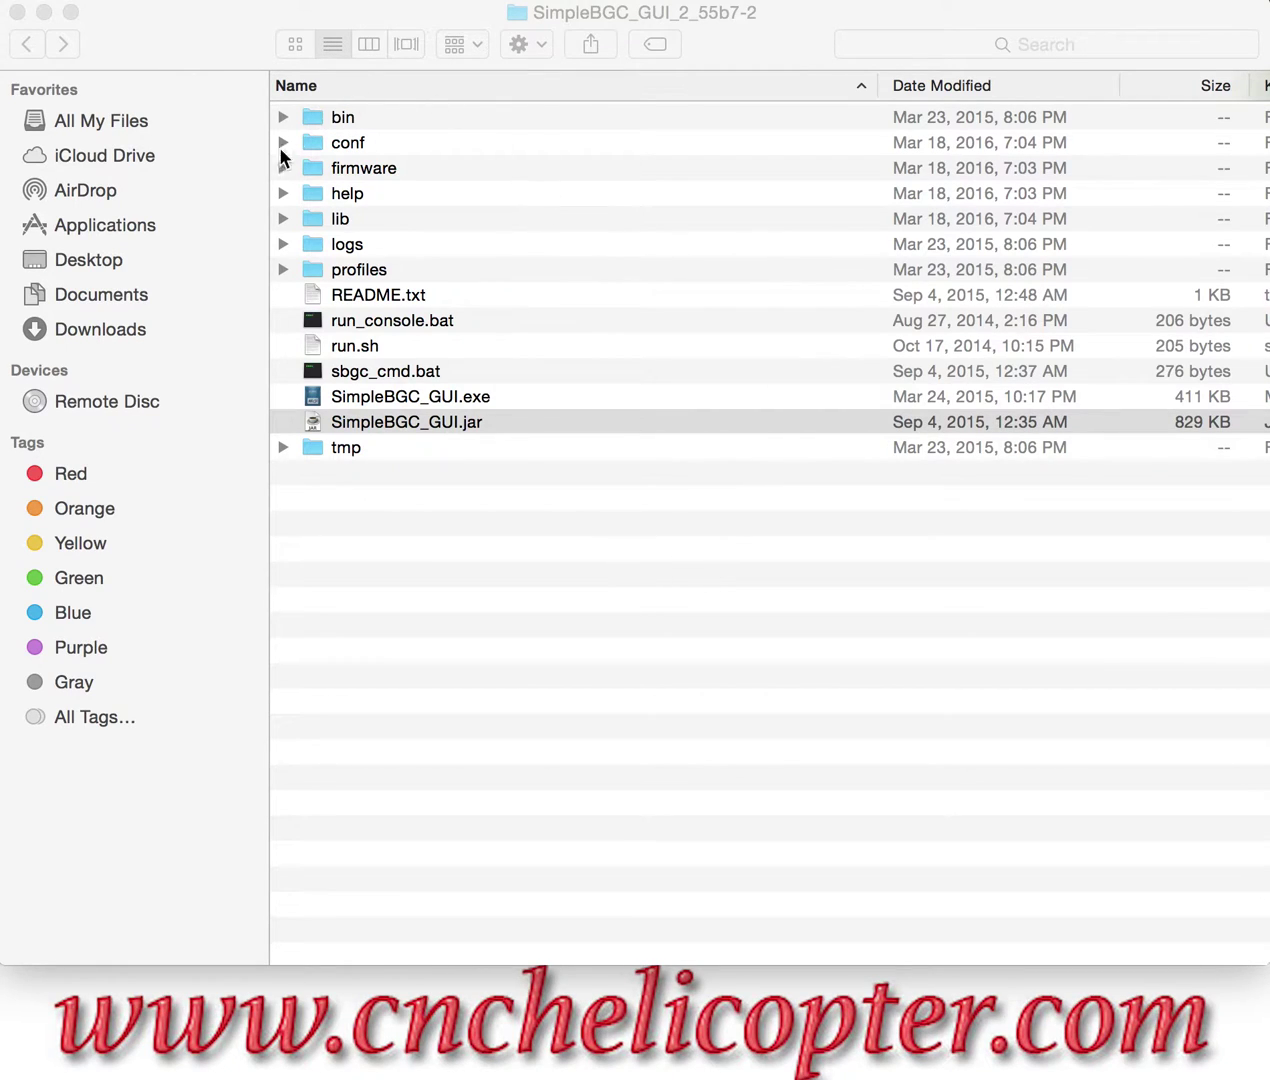
- Launch SimpleBGC_GUI.jar from the SimpleBGC_GUI_2_55b7-2 folder and connect to the gimbal board over the preselected SLAB_USBtoUART serial port
{"action": "scroll", "coordinate": [383, 377], "scroll_direction": "right", "scroll_amount": 1}
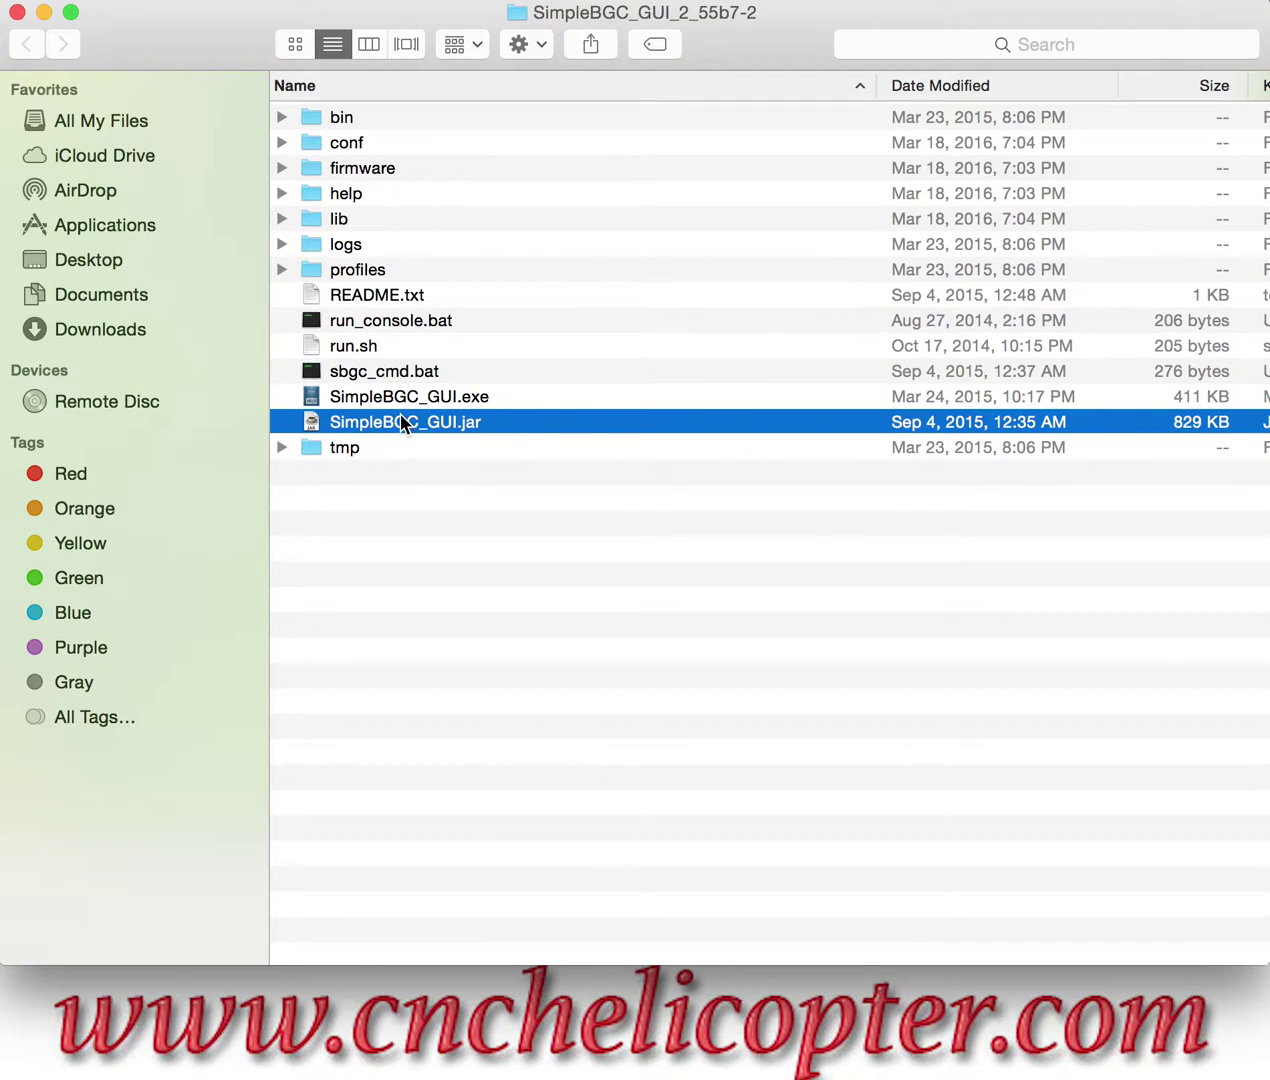
{"action": "left_click", "coordinate": [440, 395]}
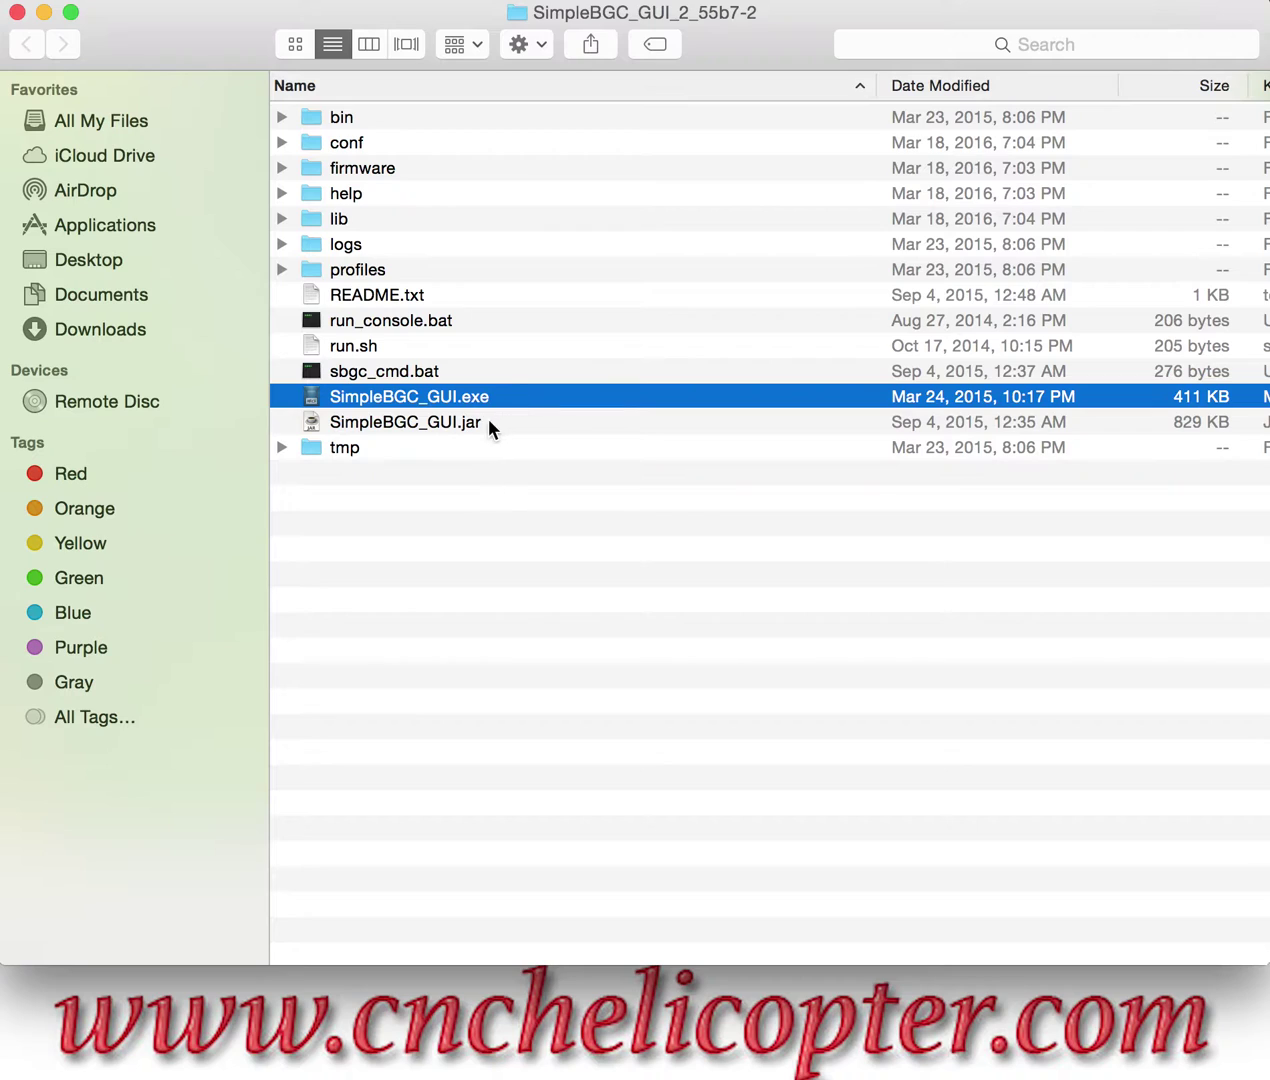
{"action": "left_click", "coordinate": [477, 423]}
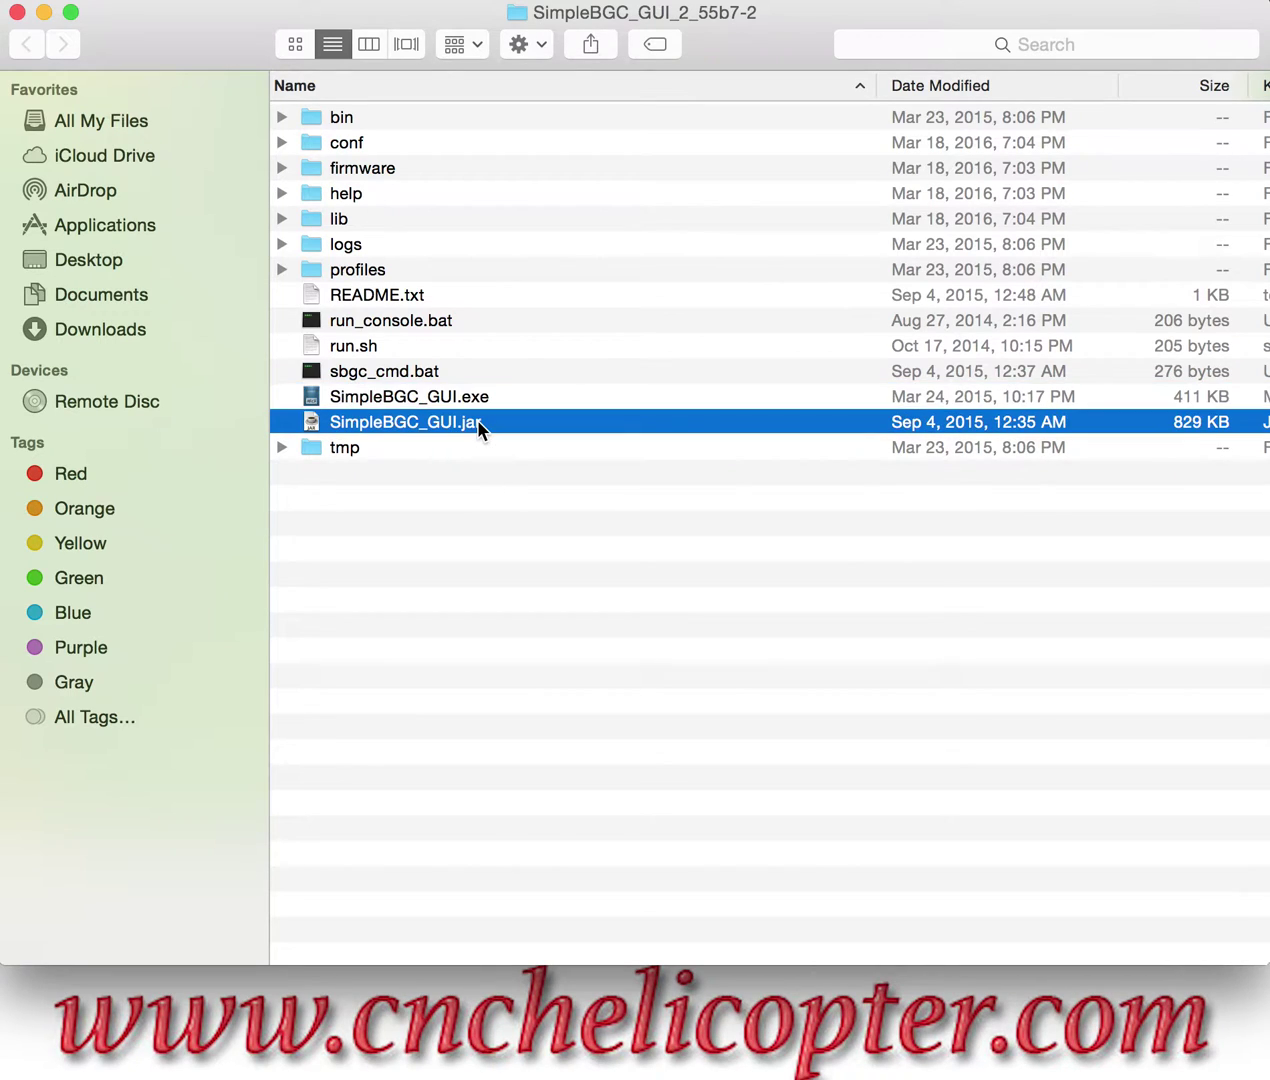
{"action": "double_click", "coordinate": [477, 424]}
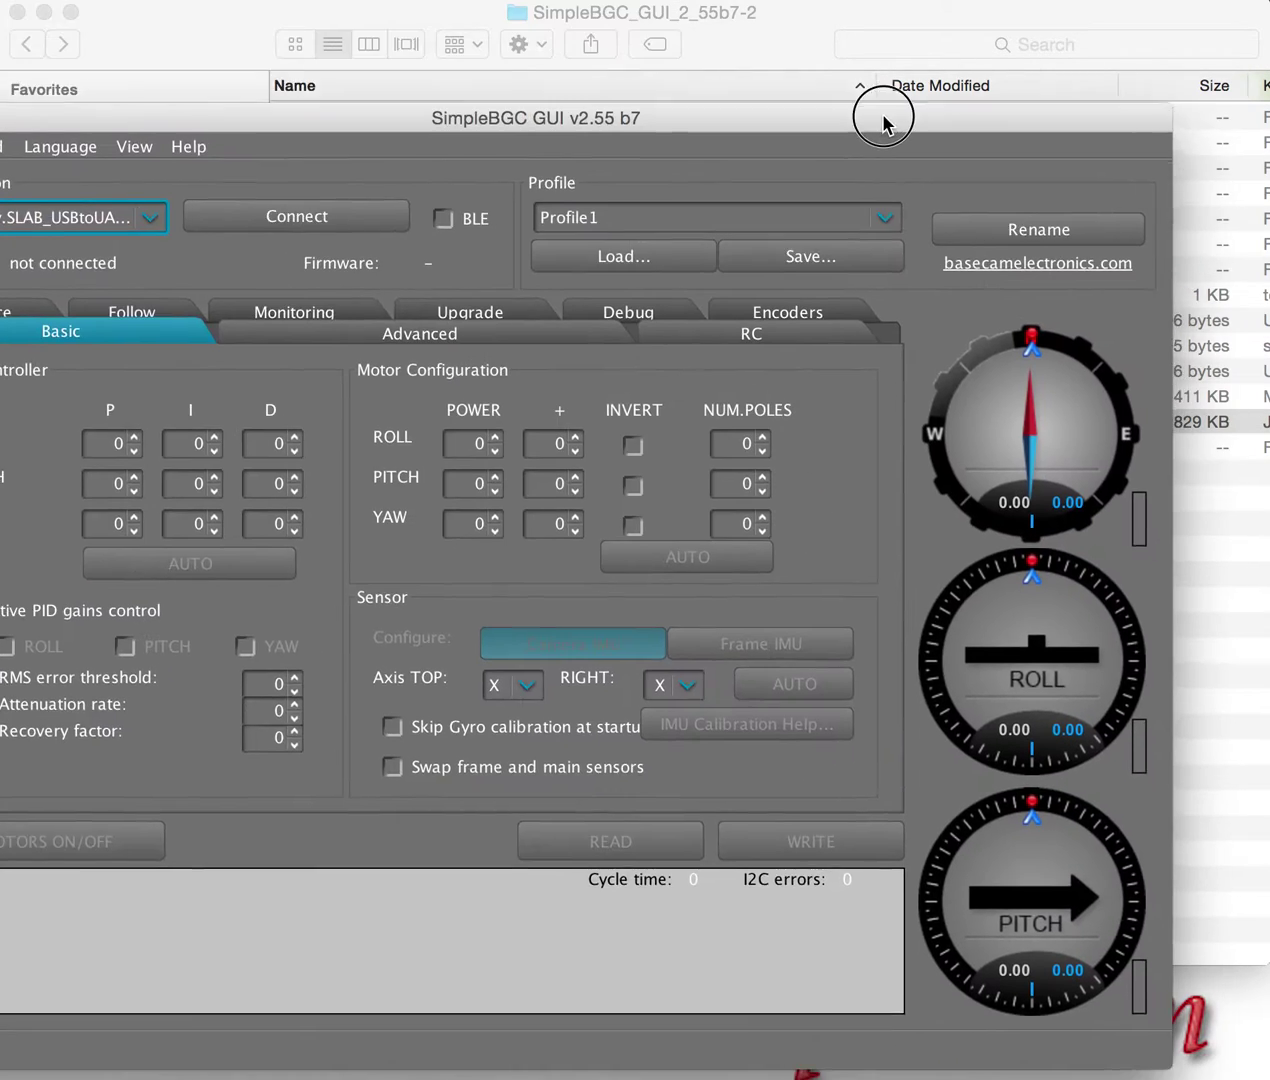
{"action": "left_click_drag", "start_coordinate": [884, 125], "coordinate": [981, 19]}
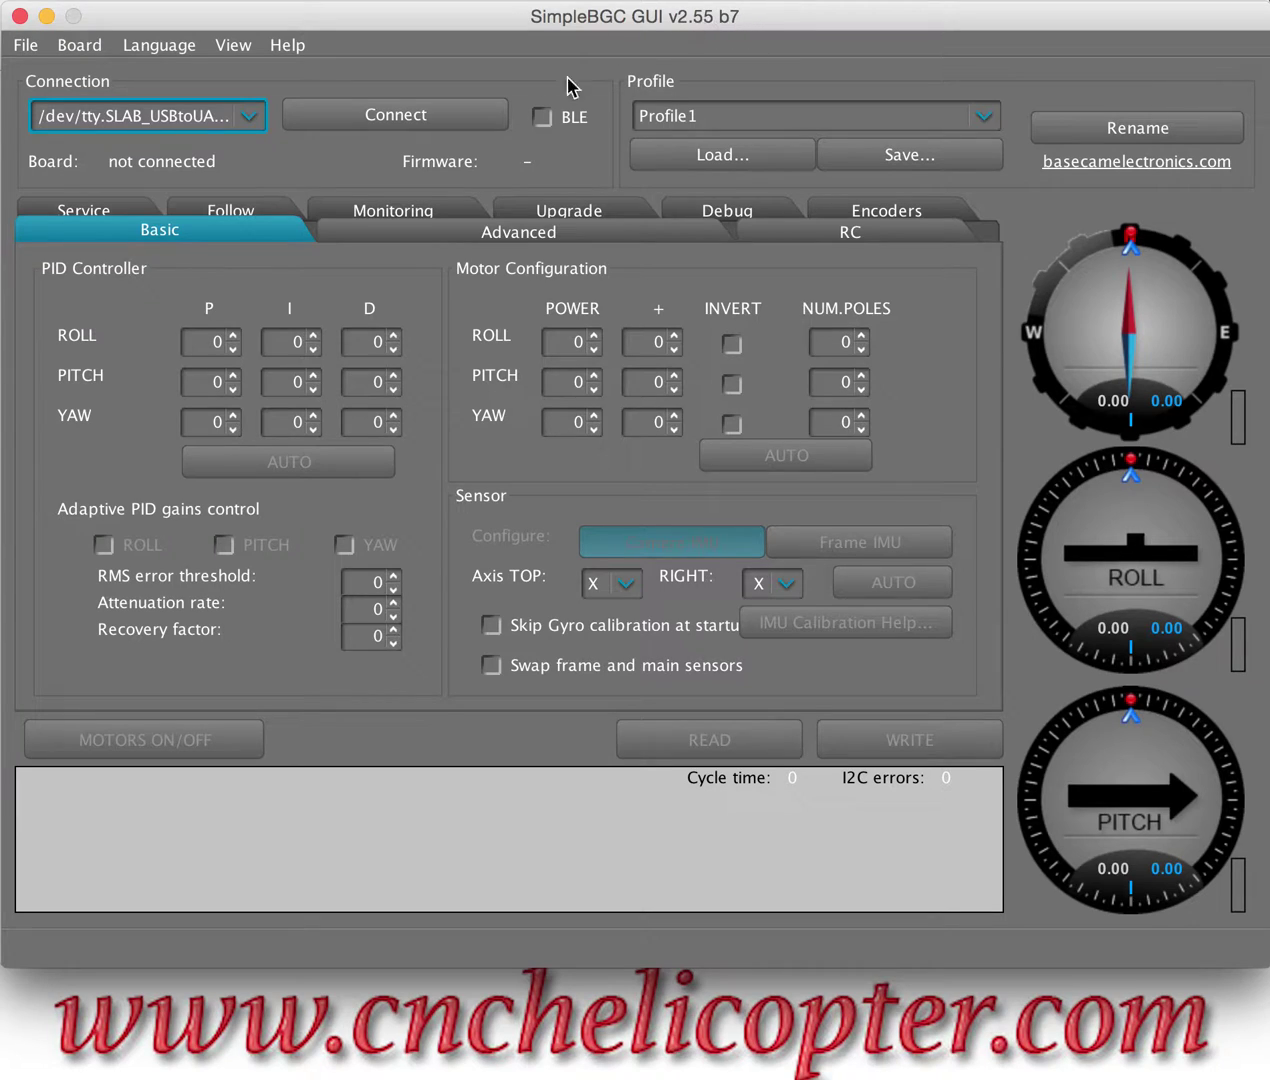
{"action": "left_click", "coordinate": [397, 122]}
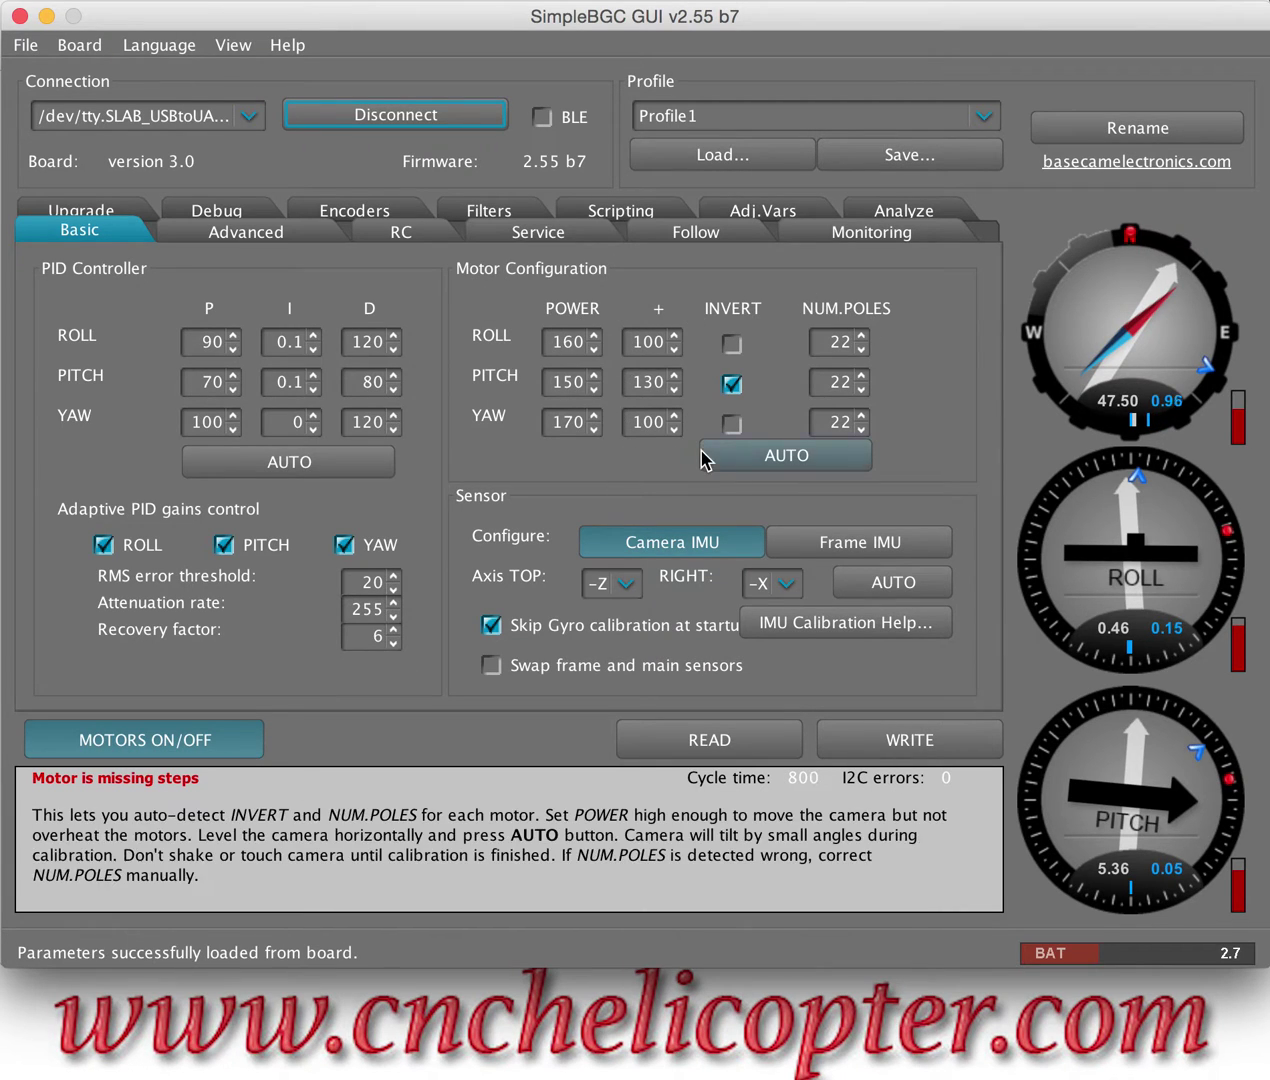
- Check the sensor axis settings for the Frame IMU and Camera IMU, and look through the list of available profiles
{"action": "left_click", "coordinate": [867, 541]}
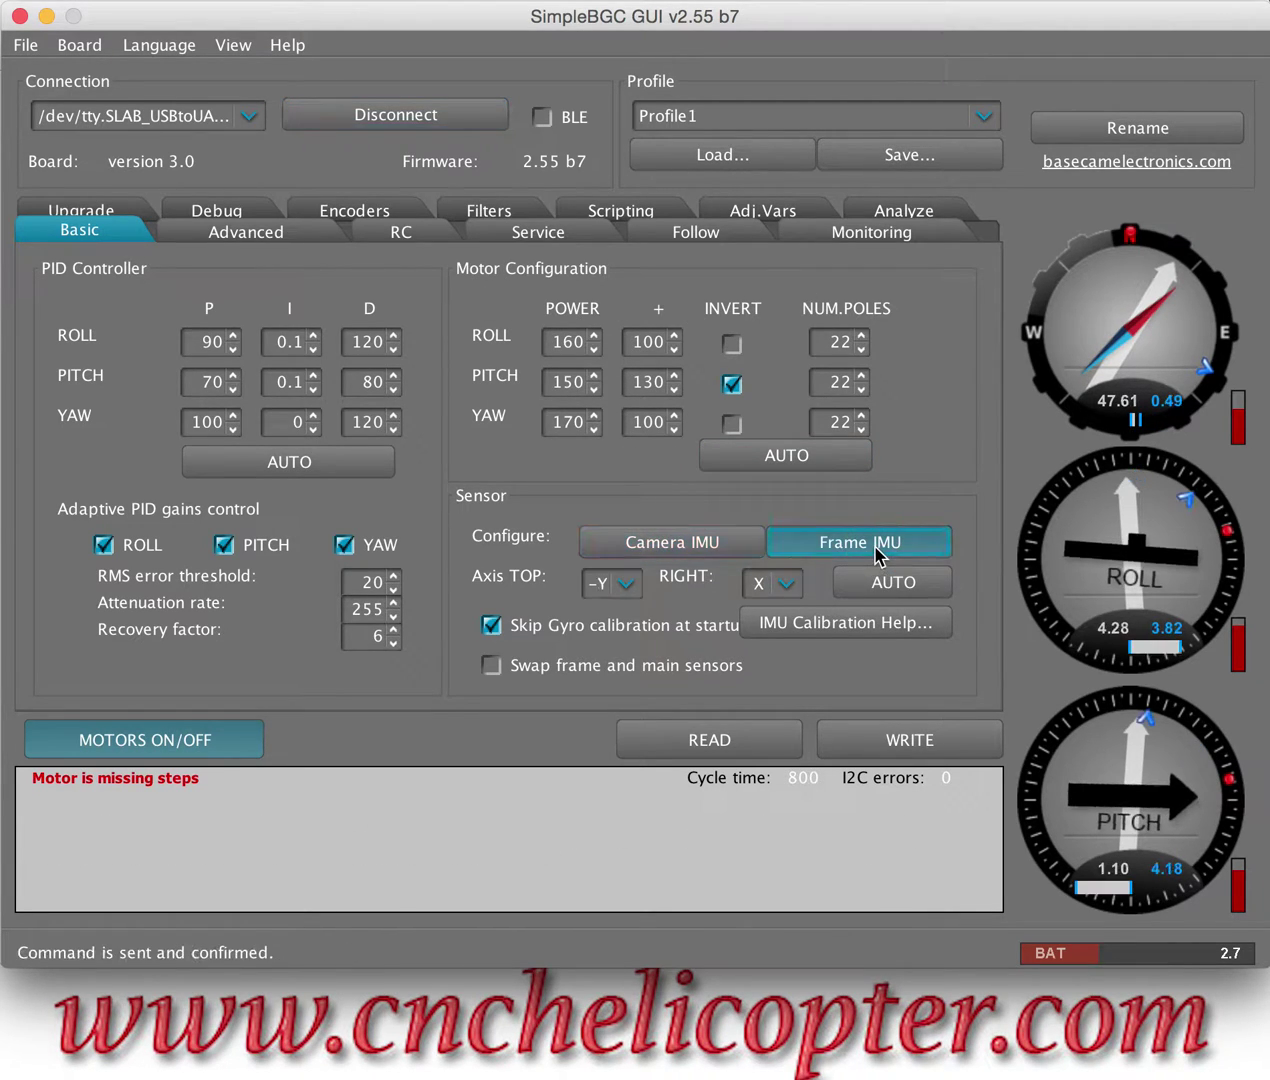
{"action": "left_click", "coordinate": [700, 548]}
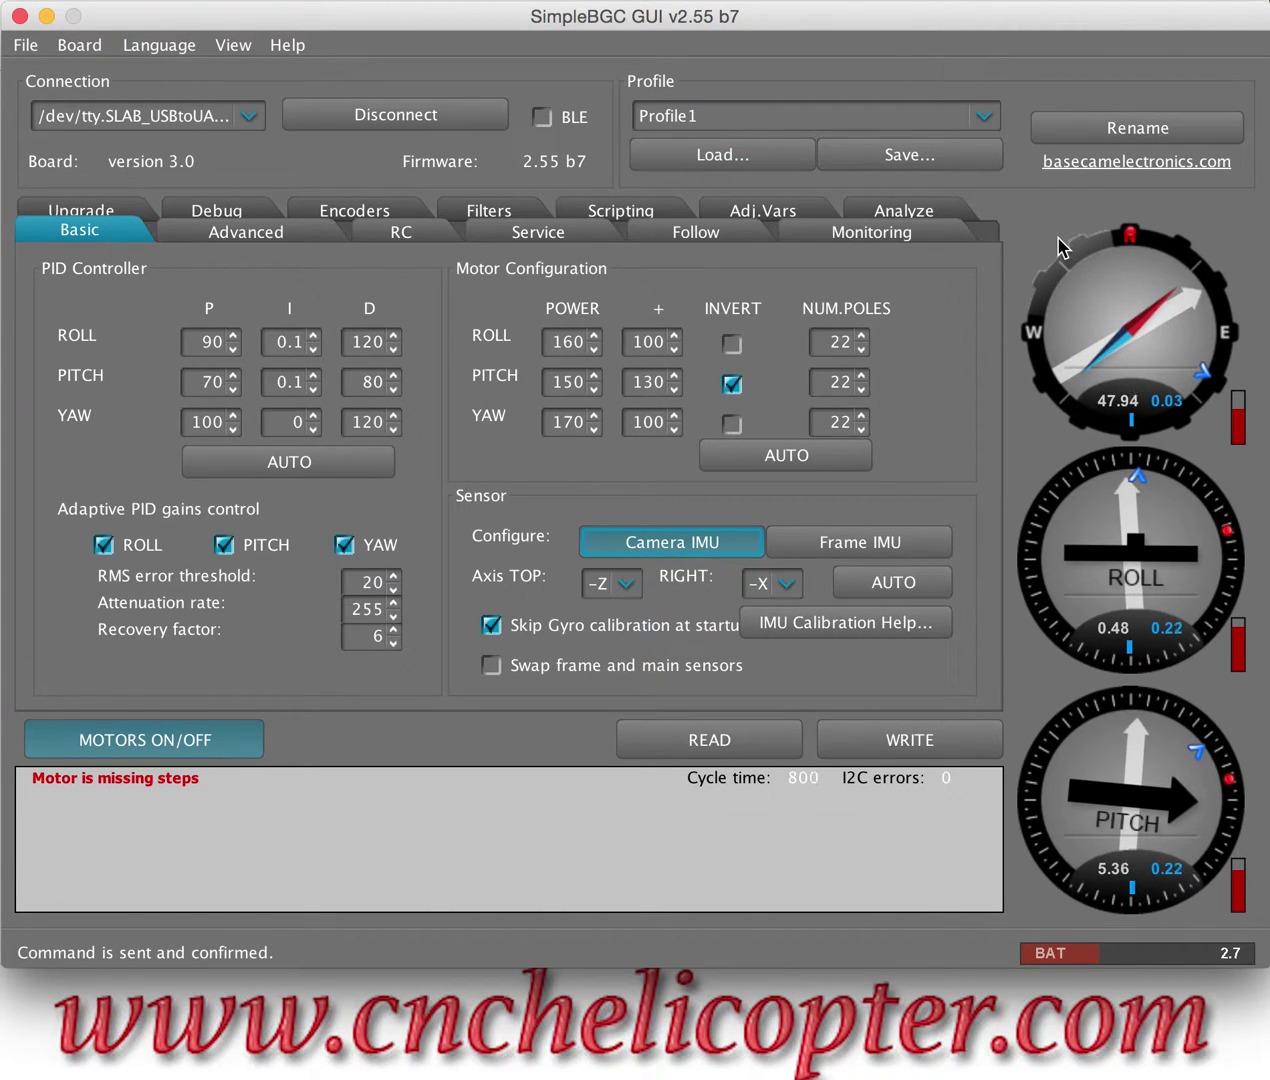
{"action": "left_click", "coordinate": [984, 118]}
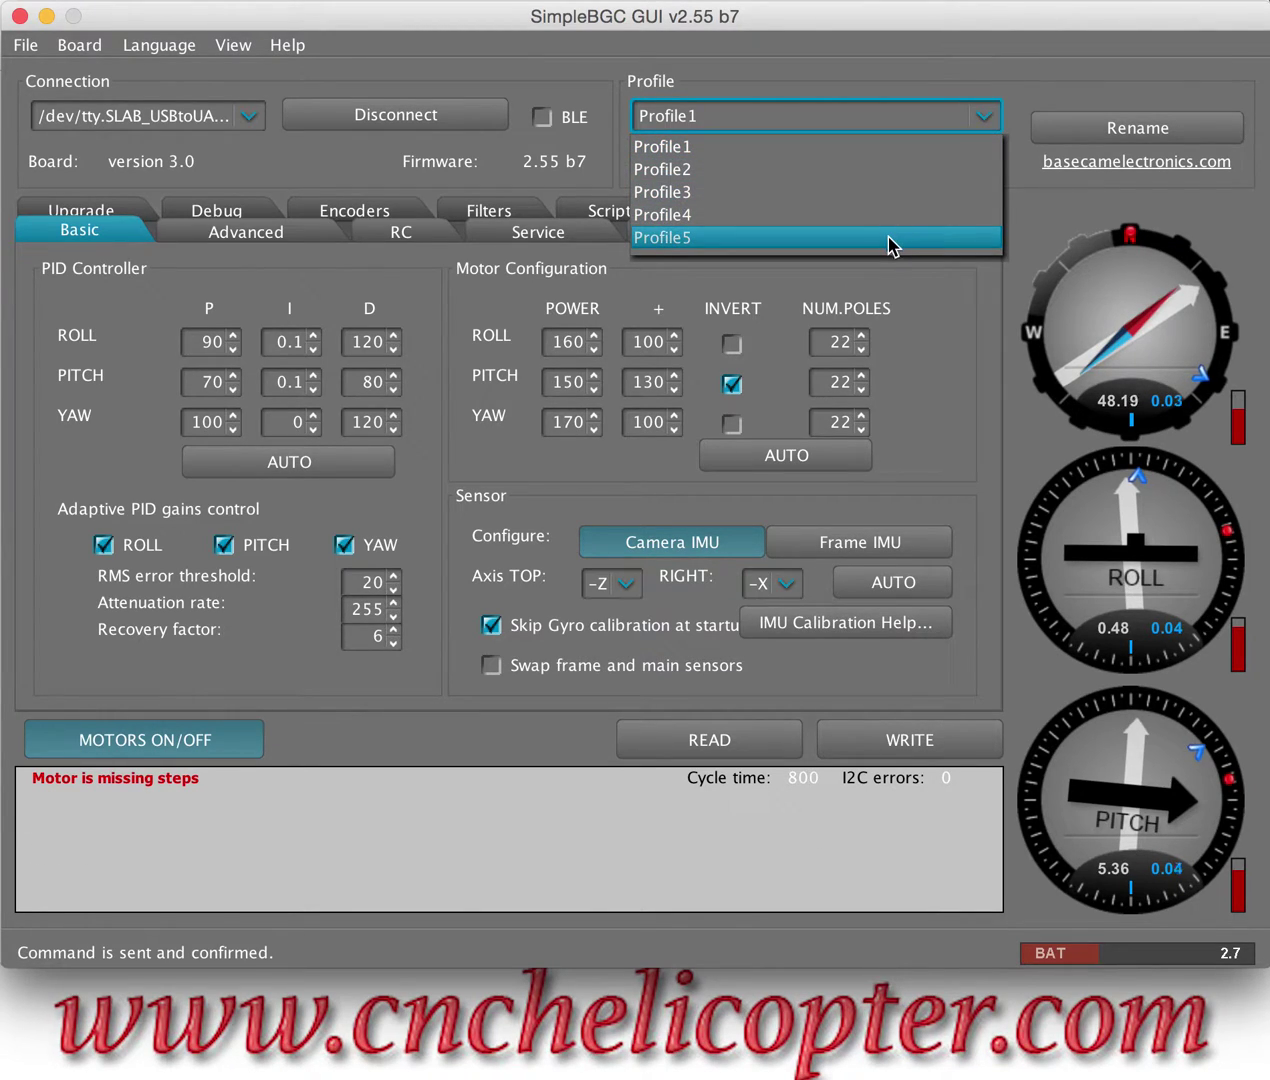
{"action": "left_click", "coordinate": [1000, 312]}
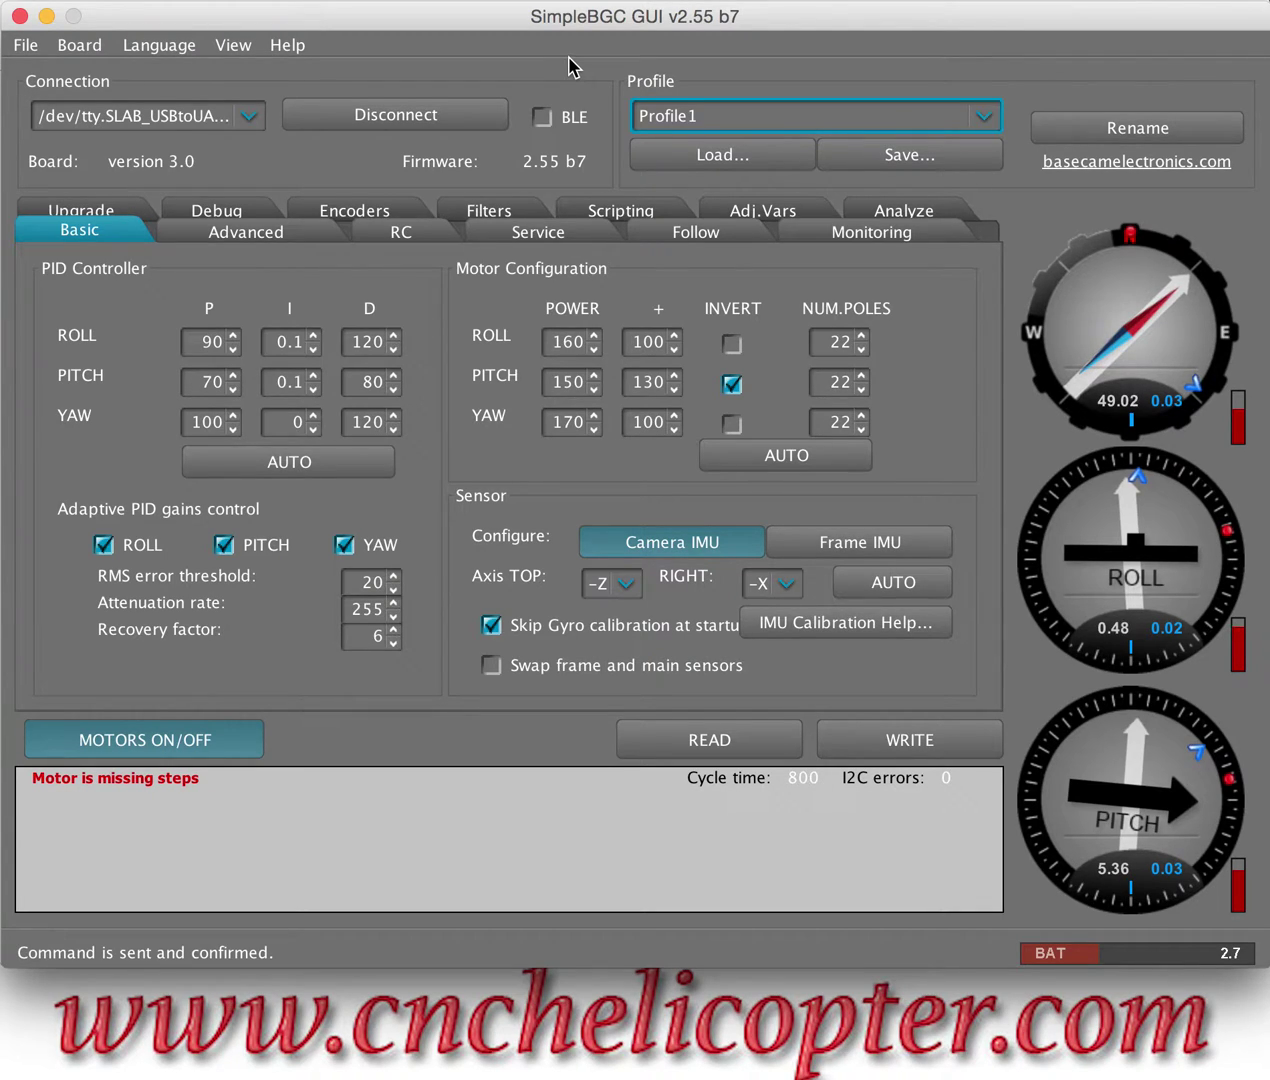
- Save the Profile1 settings to a file named "factory Profile1.profile" in the profiles folder
{"action": "left_click", "coordinate": [905, 160]}
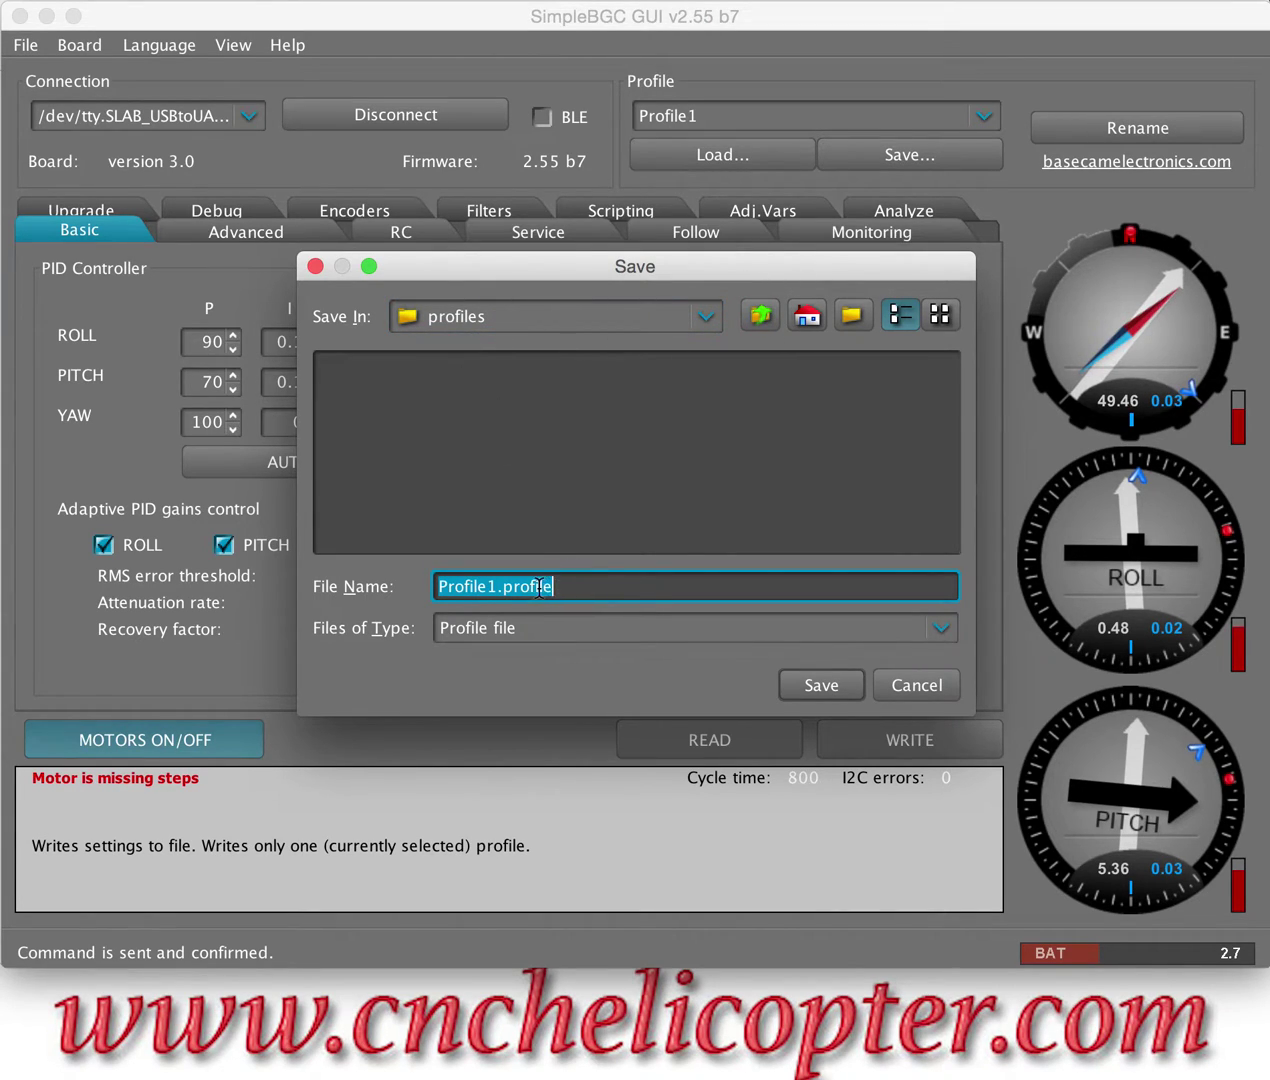
{"action": "left_click", "coordinate": [489, 587]}
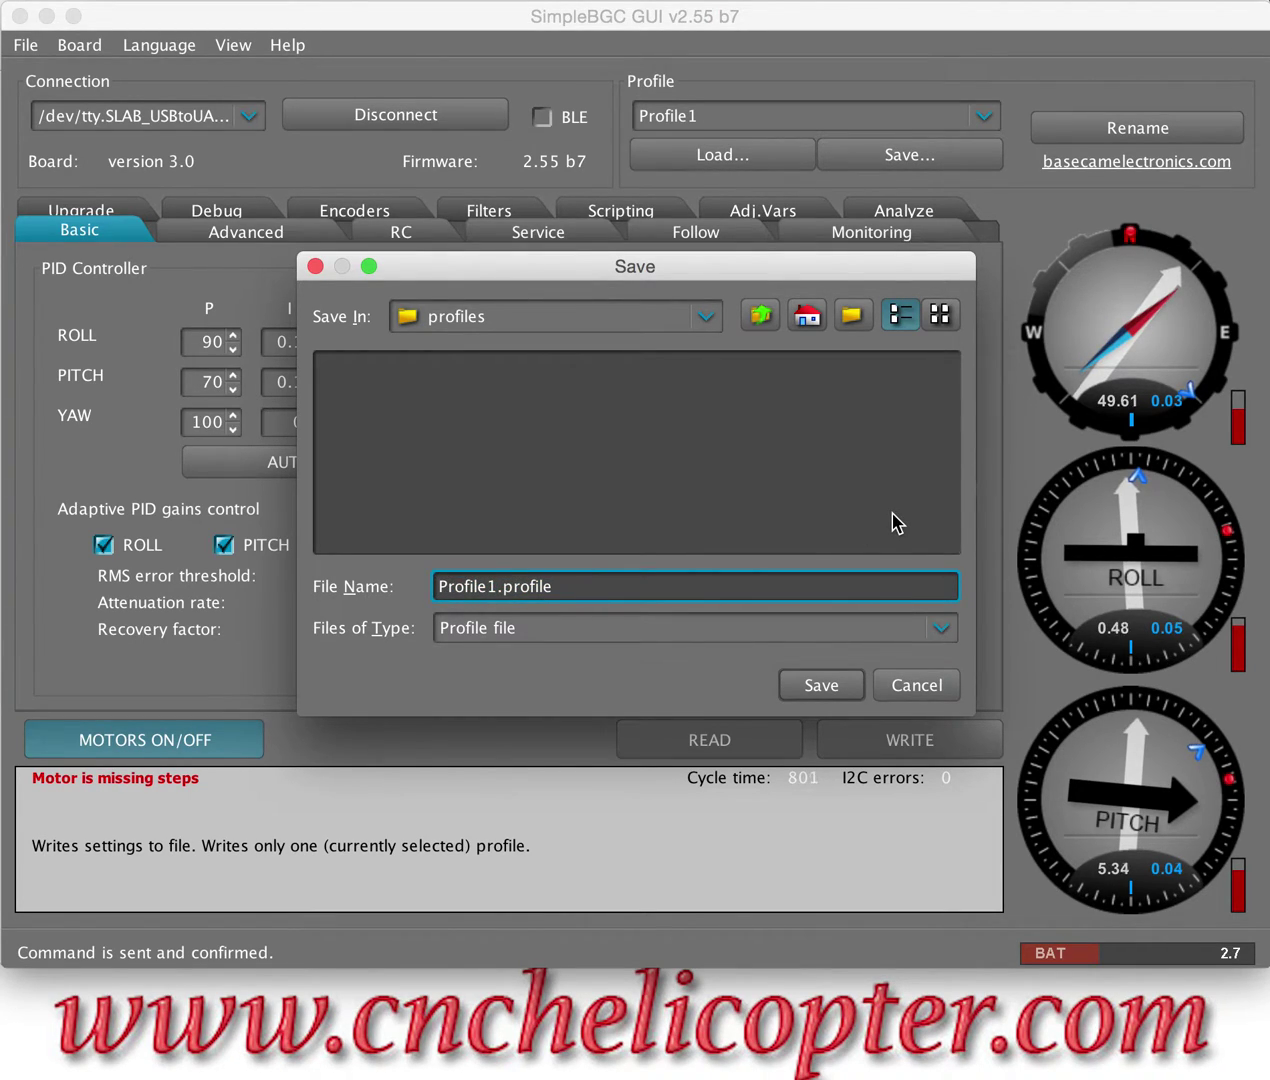
{"action": "type", "text": "factory"}
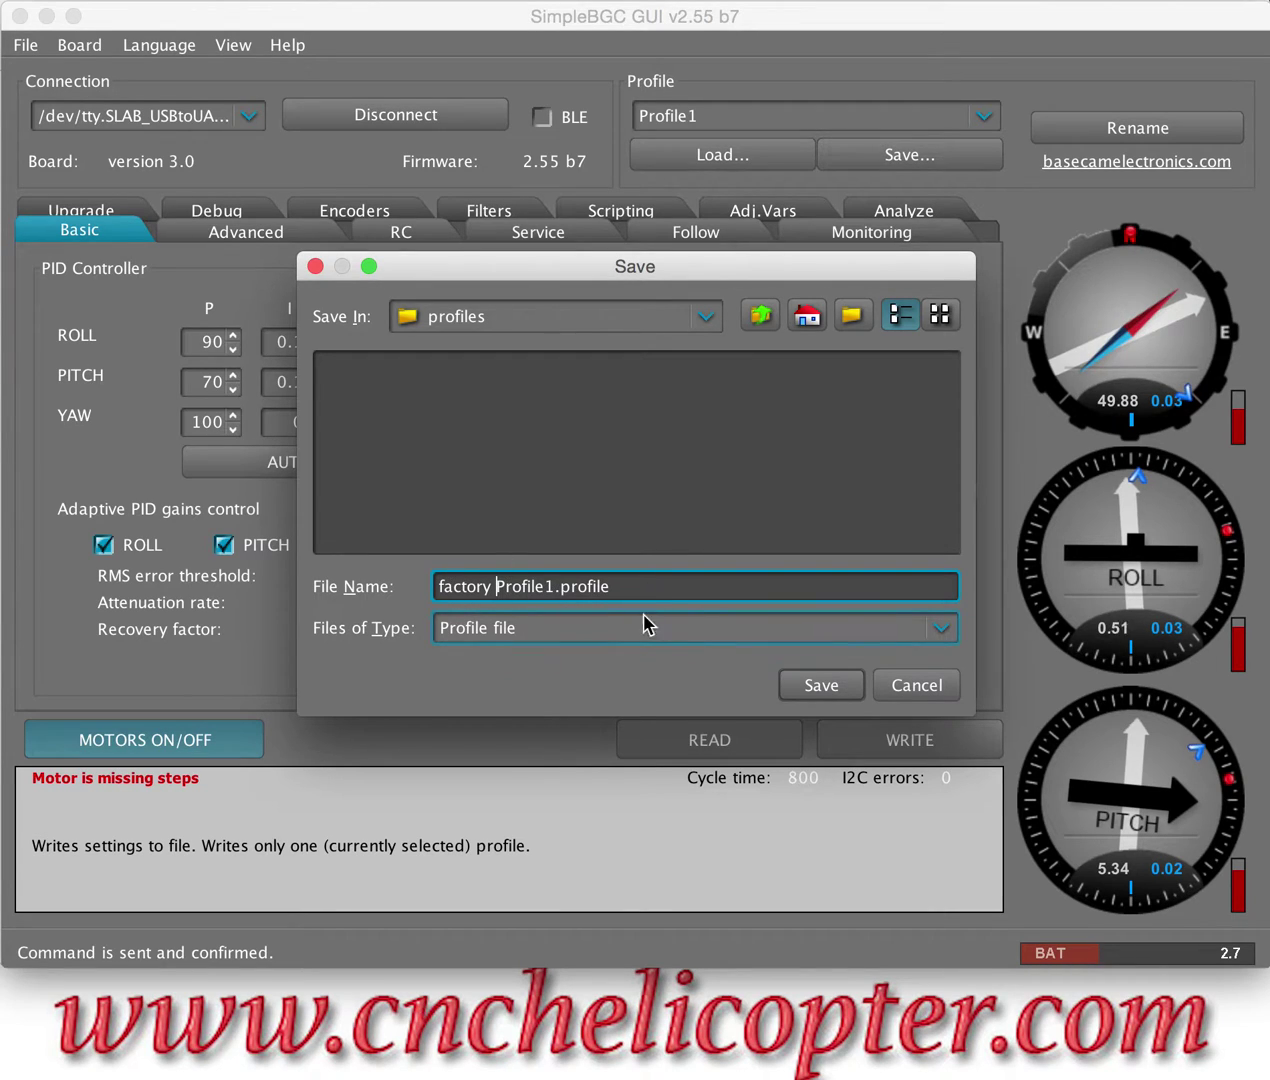
{"action": "left_click", "coordinate": [816, 686]}
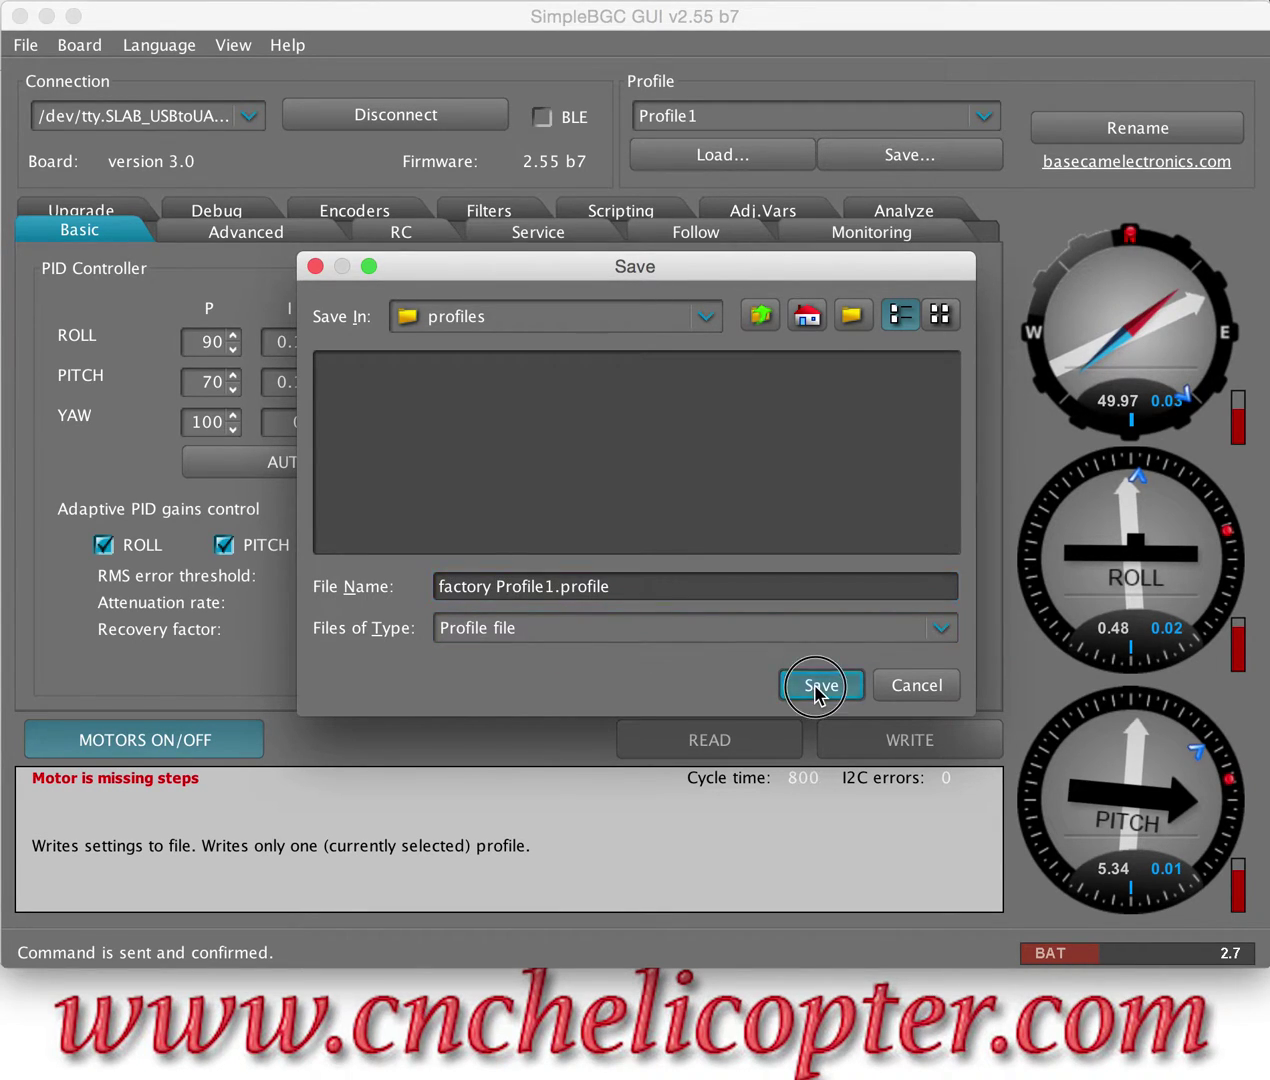
- Switch to Profile2 and save its settings as "factory Profile2.profile" in the profiles folder
{"action": "left_click", "coordinate": [986, 118]}
{"action": "left_click", "coordinate": [919, 170]}
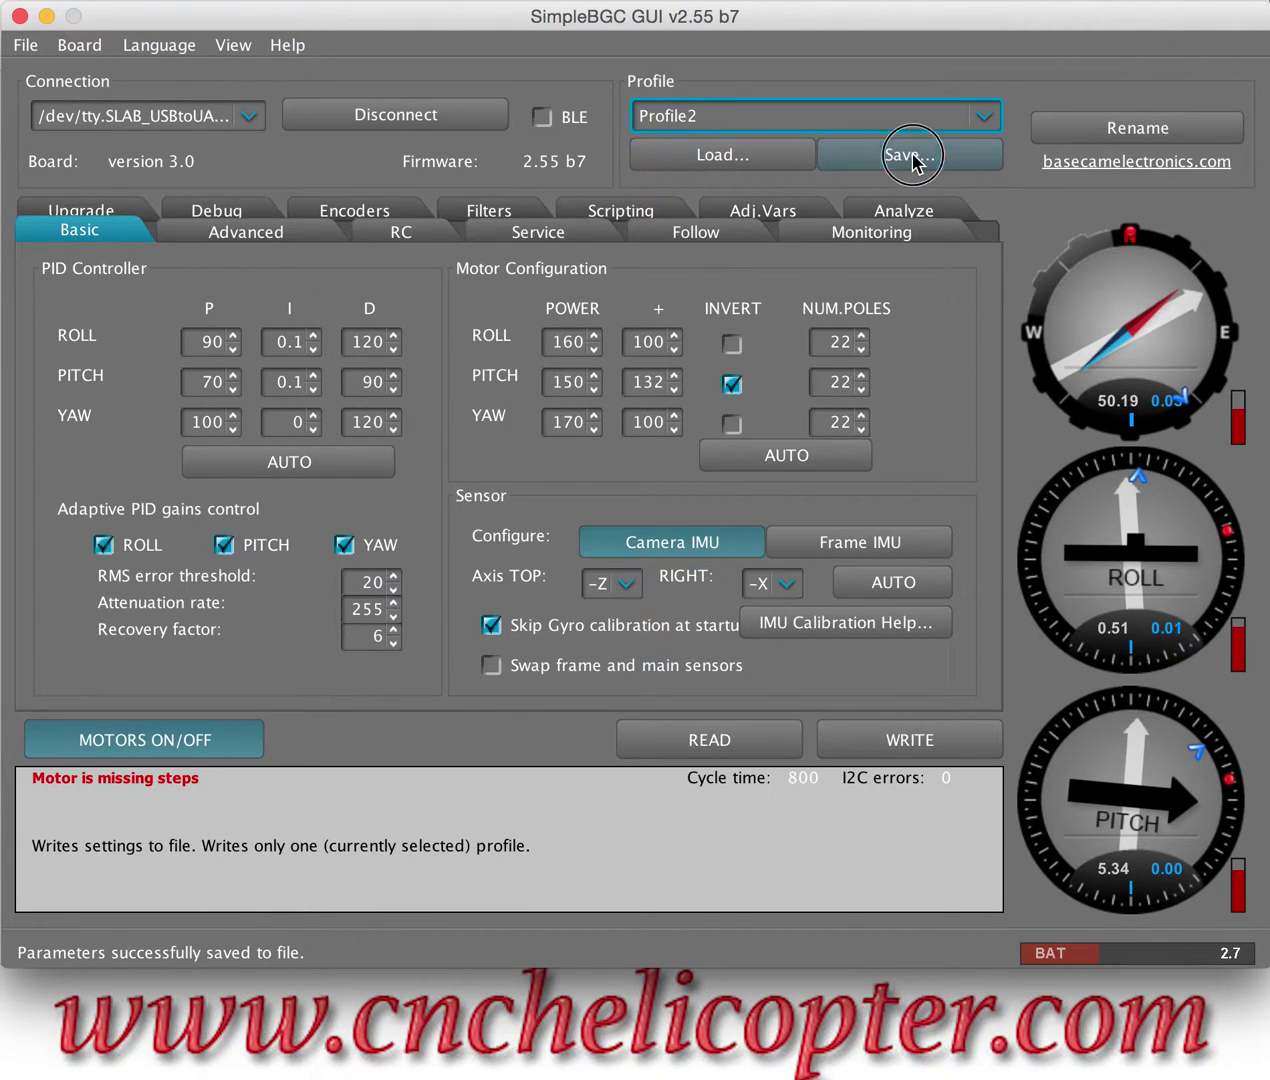
{"action": "left_click", "coordinate": [900, 158]}
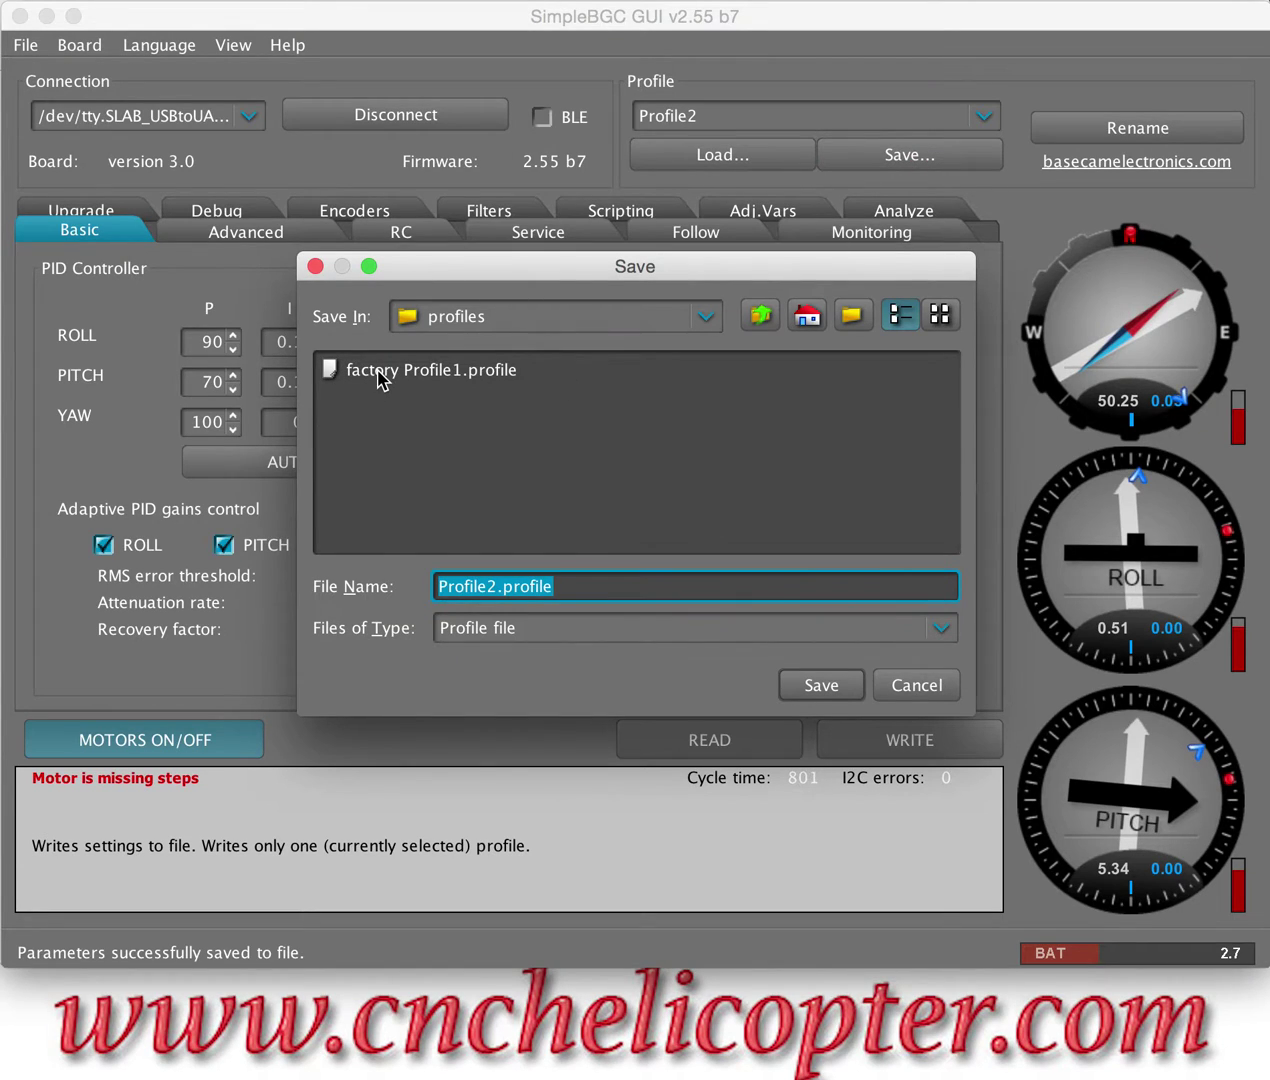
{"action": "left_click", "coordinate": [439, 590]}
{"action": "type", "text": "factory"}
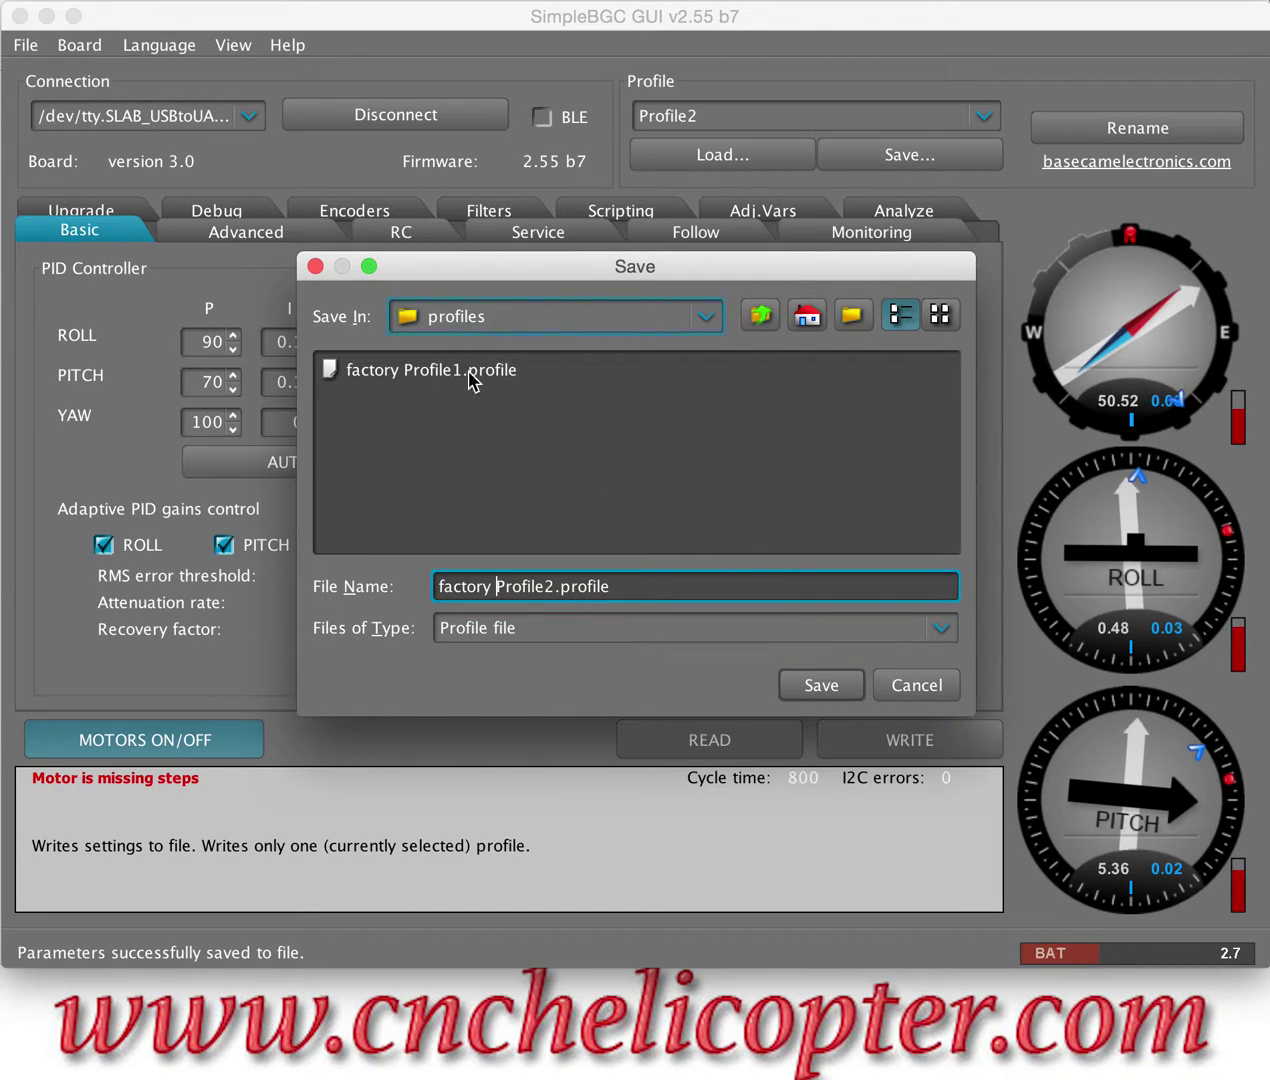
{"action": "left_click", "coordinate": [814, 684]}
- Switch to Profile3 and save its settings as "factory Profile3.profile" in the profiles folder
{"action": "left_click", "coordinate": [984, 117]}
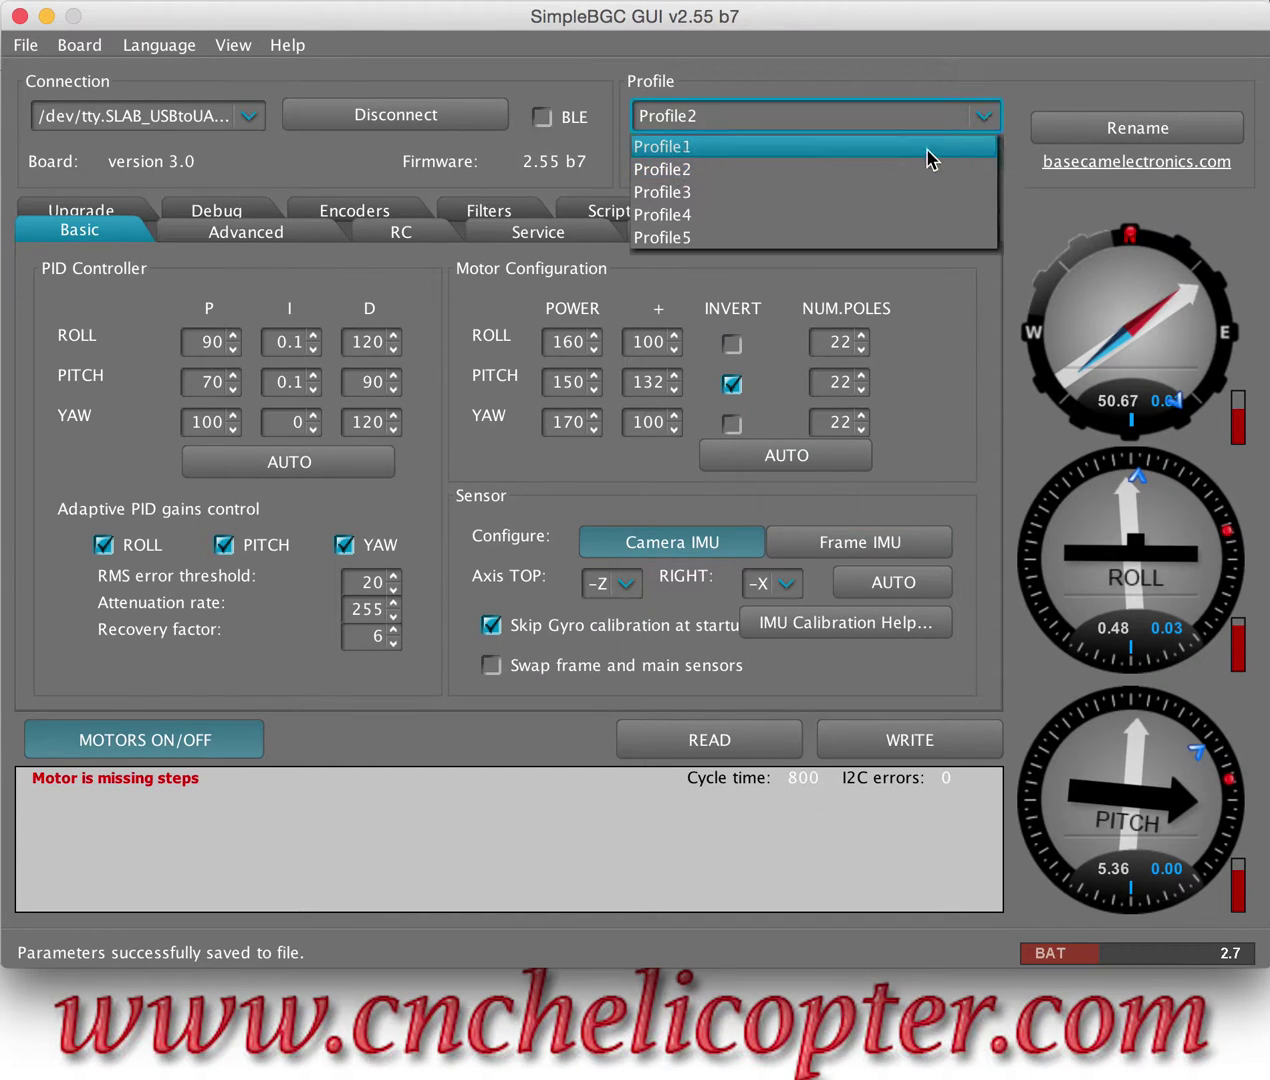
{"action": "left_click", "coordinate": [896, 193]}
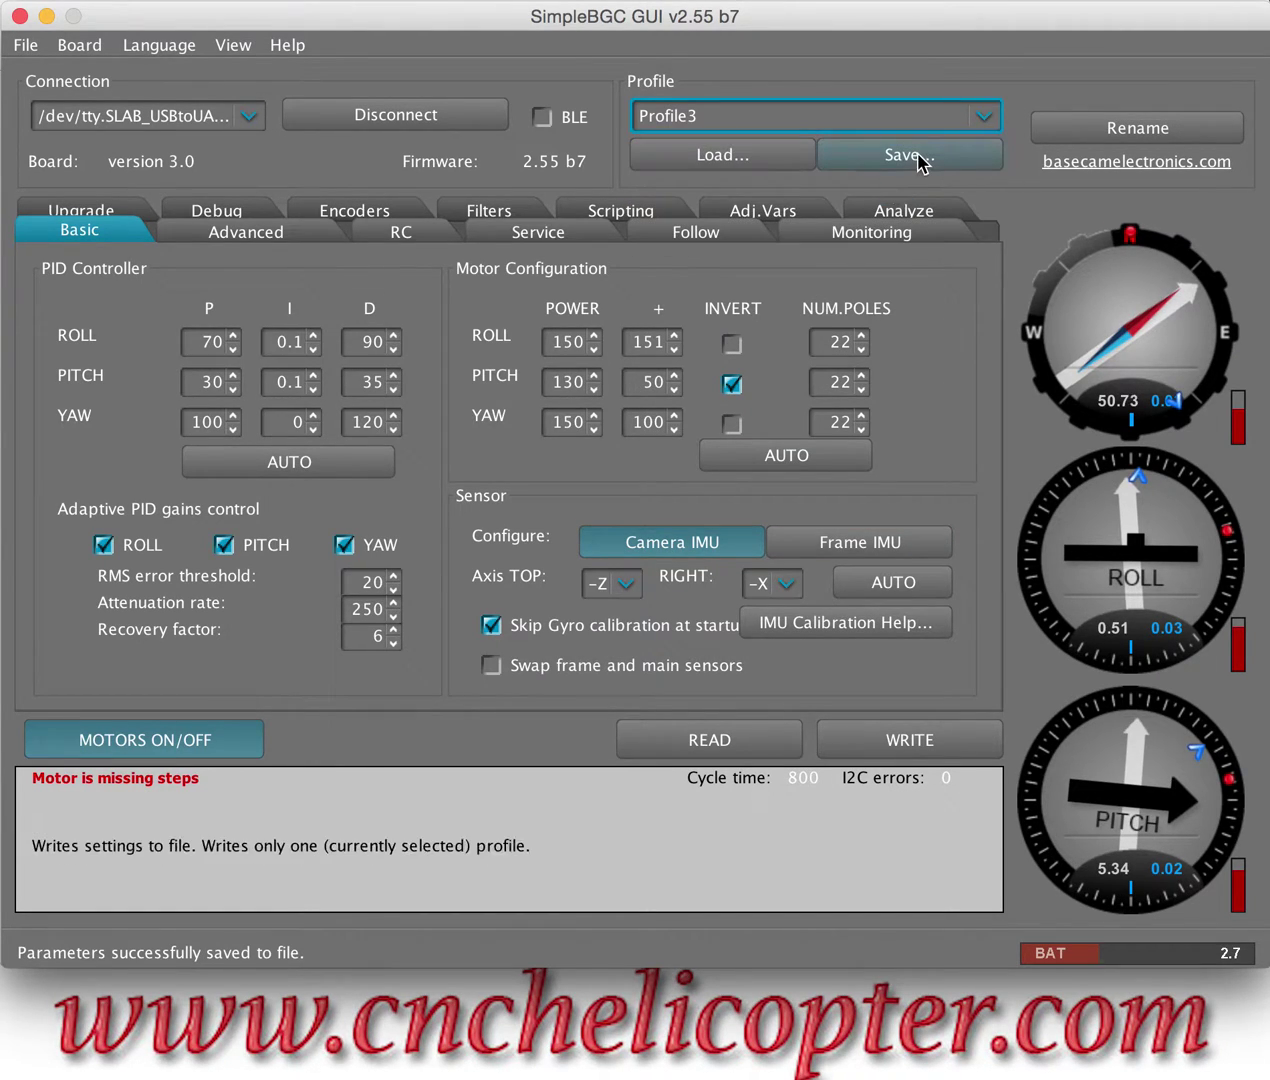
{"action": "left_click", "coordinate": [910, 155]}
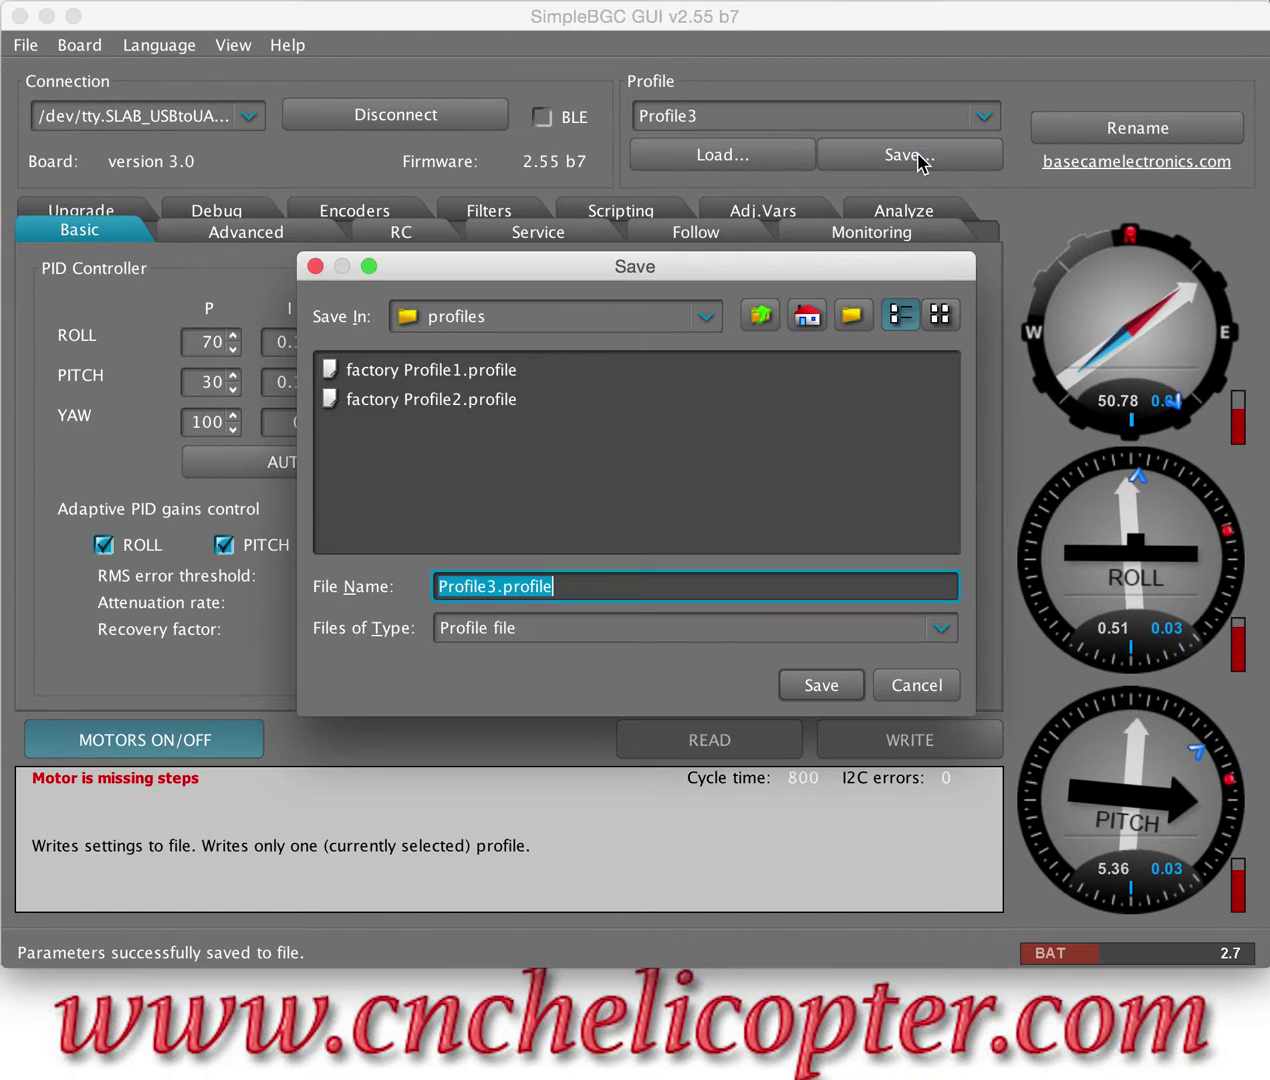
{"action": "left_click", "coordinate": [437, 586]}
{"action": "type", "text": "factory"}
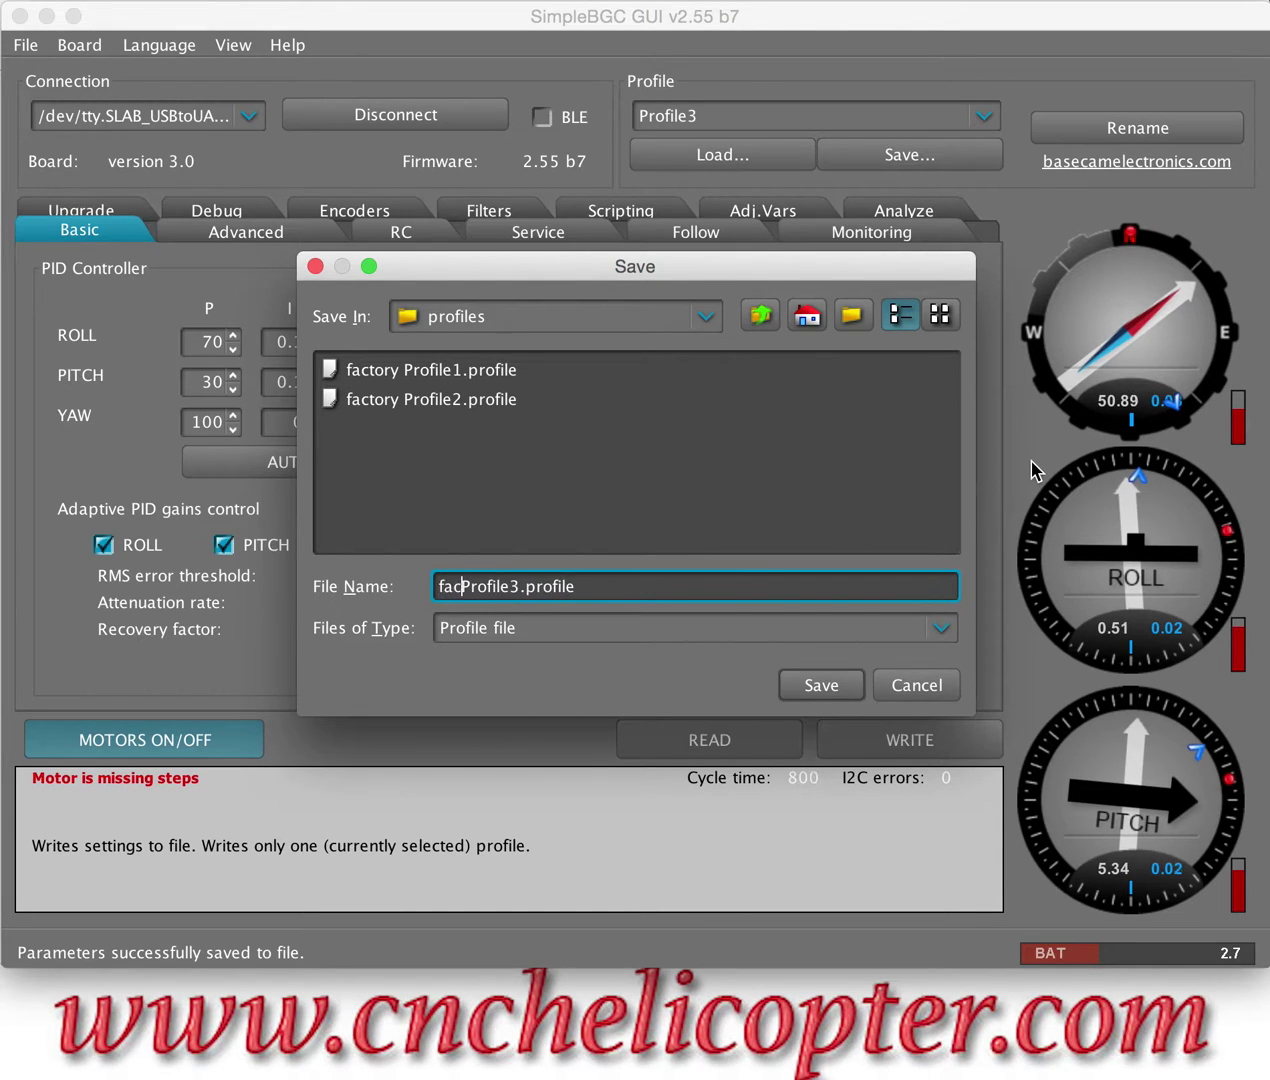
{"action": "left_click", "coordinate": [813, 686]}
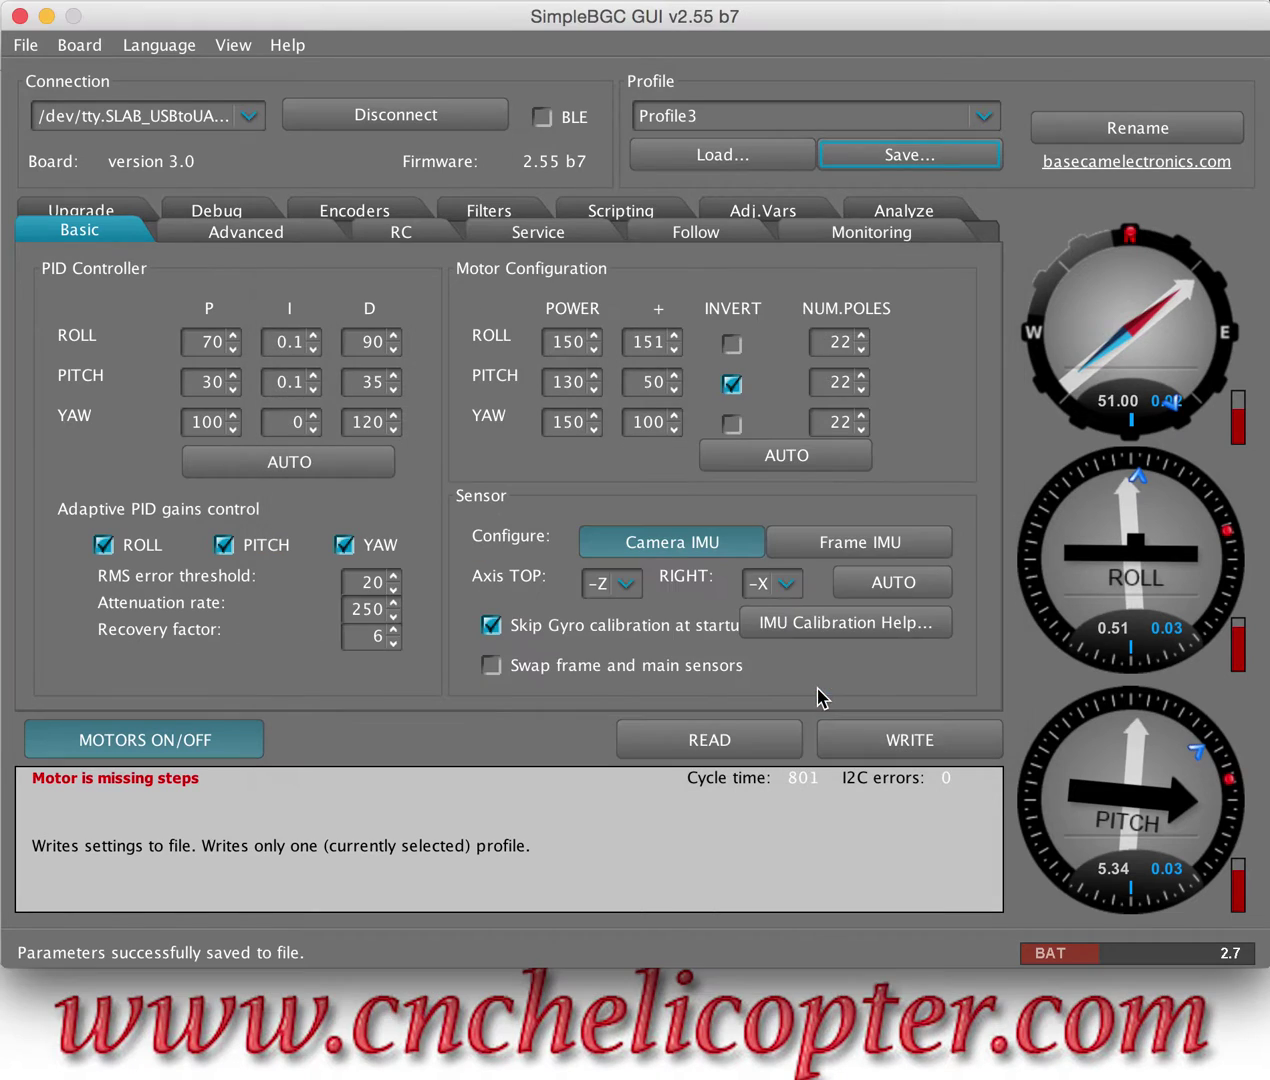
- Switch to Profile4 and save its settings as "factory Profile4.profile" in the profiles folder
{"action": "left_click", "coordinate": [987, 118]}
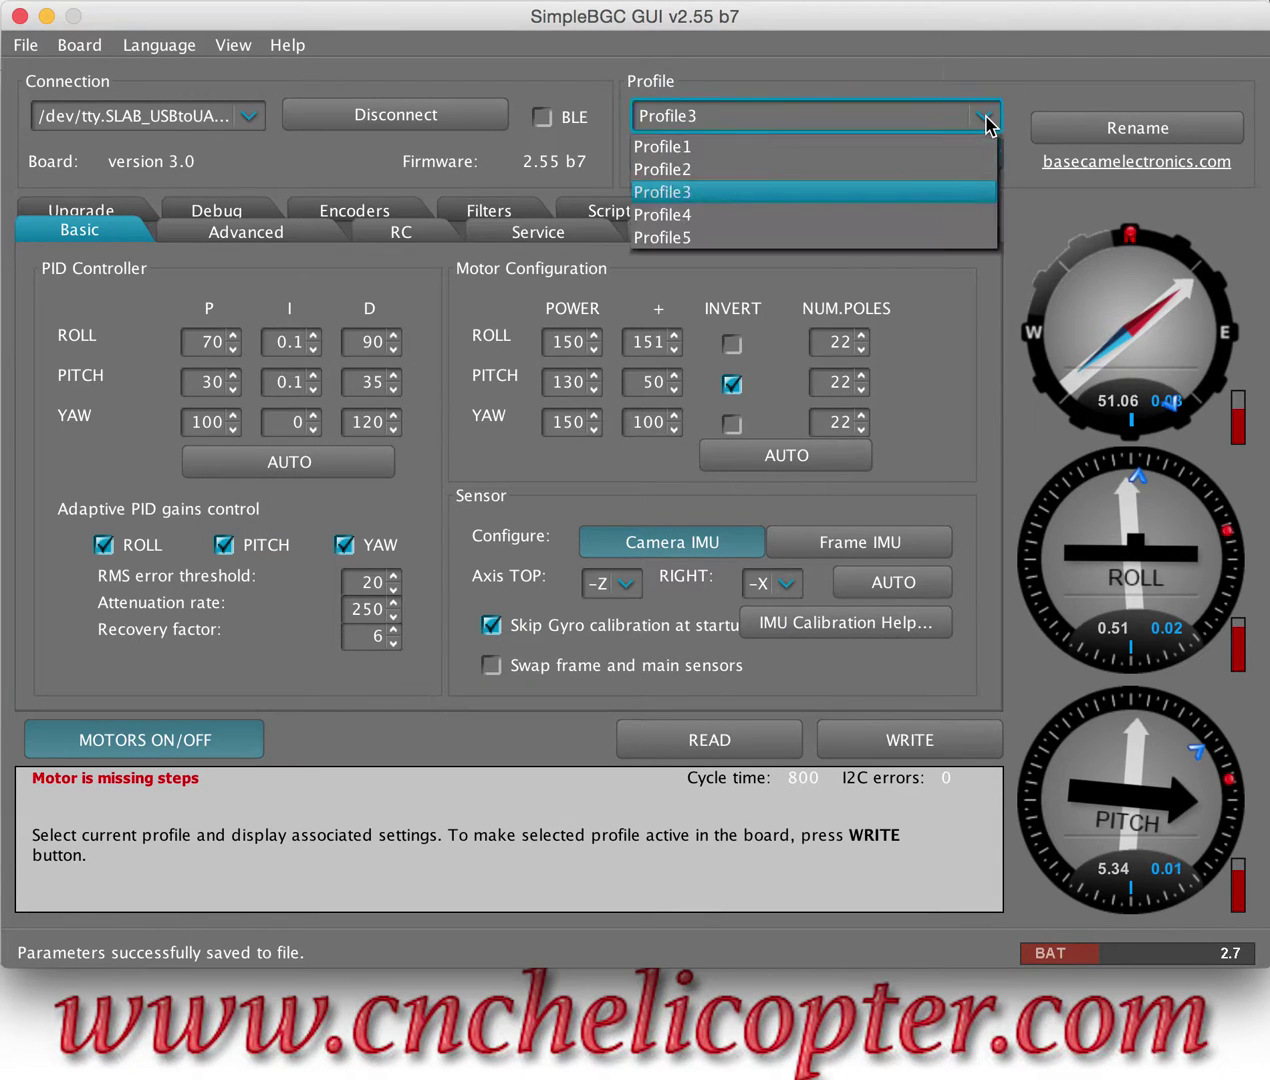
{"action": "left_click", "coordinate": [894, 214]}
{"action": "left_click", "coordinate": [910, 158]}
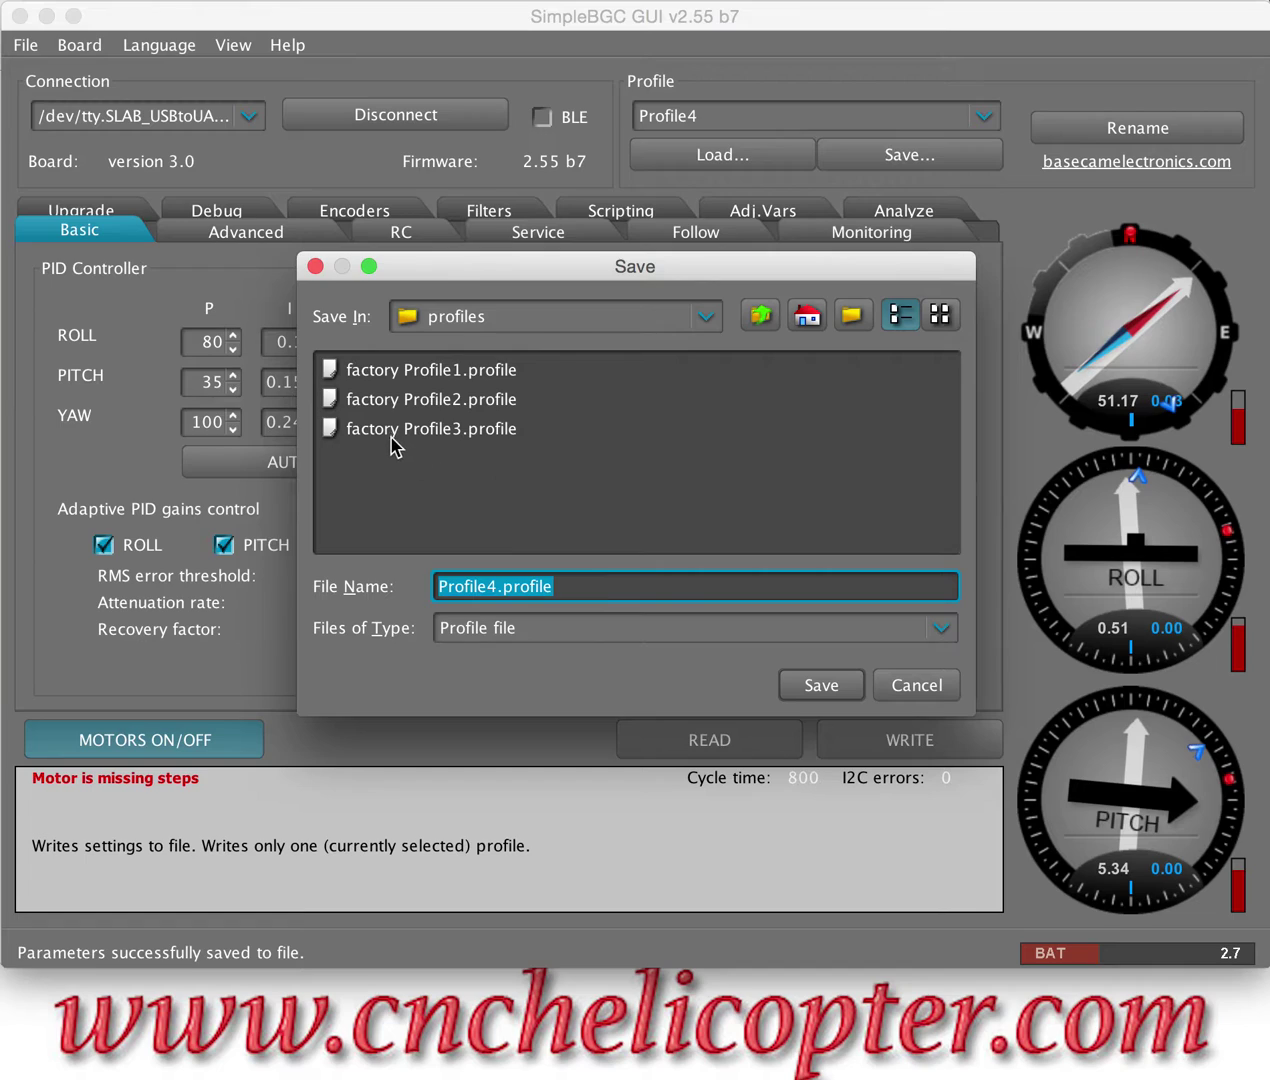
{"action": "left_click", "coordinate": [444, 586]}
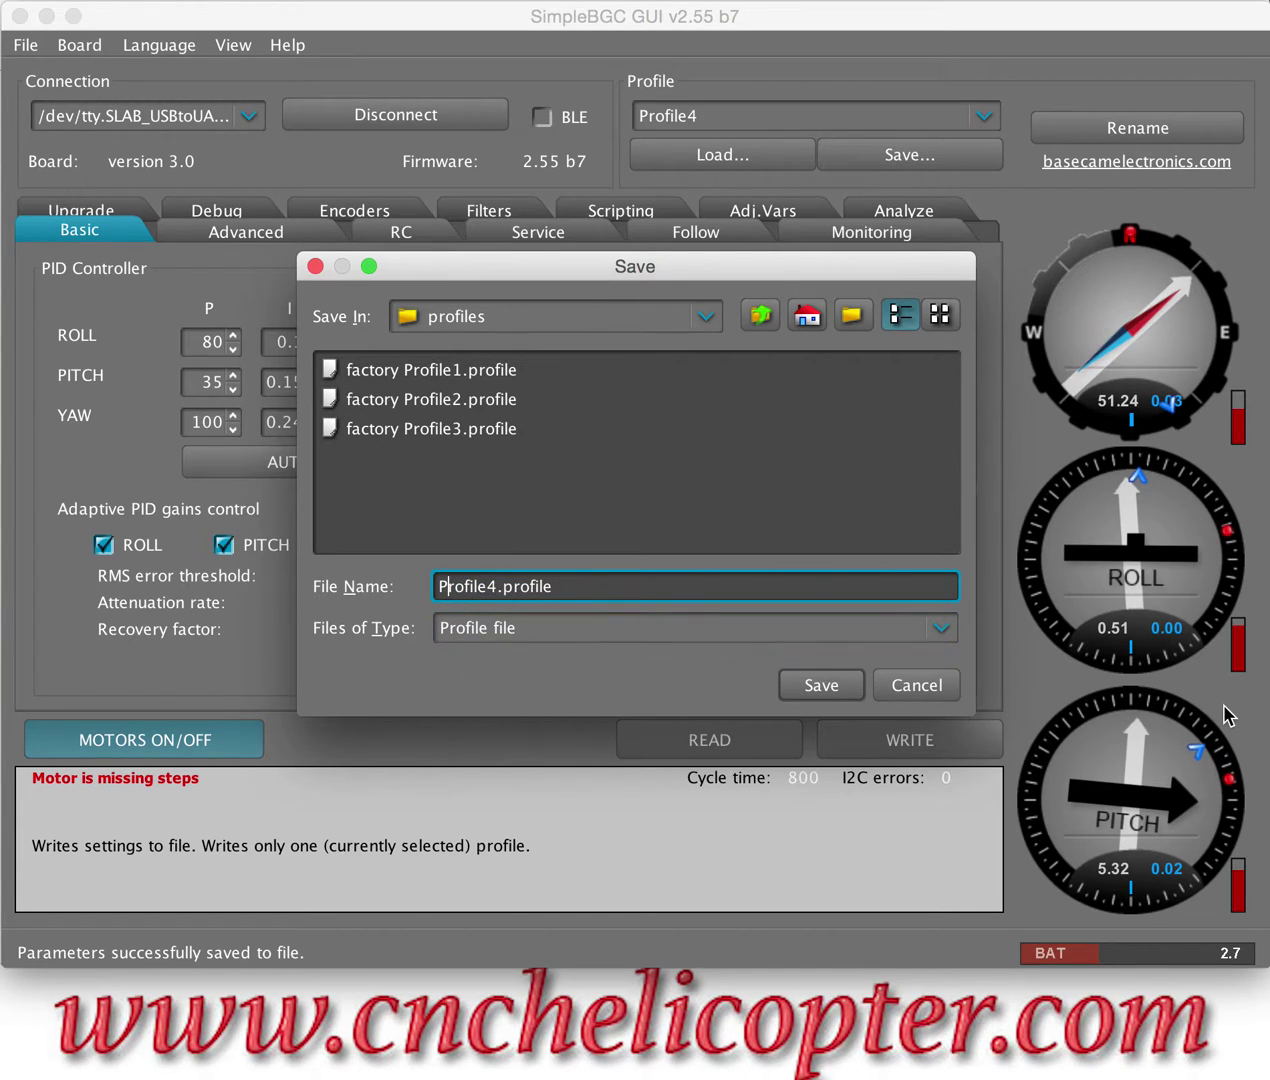
{"action": "type", "text": "factory"}
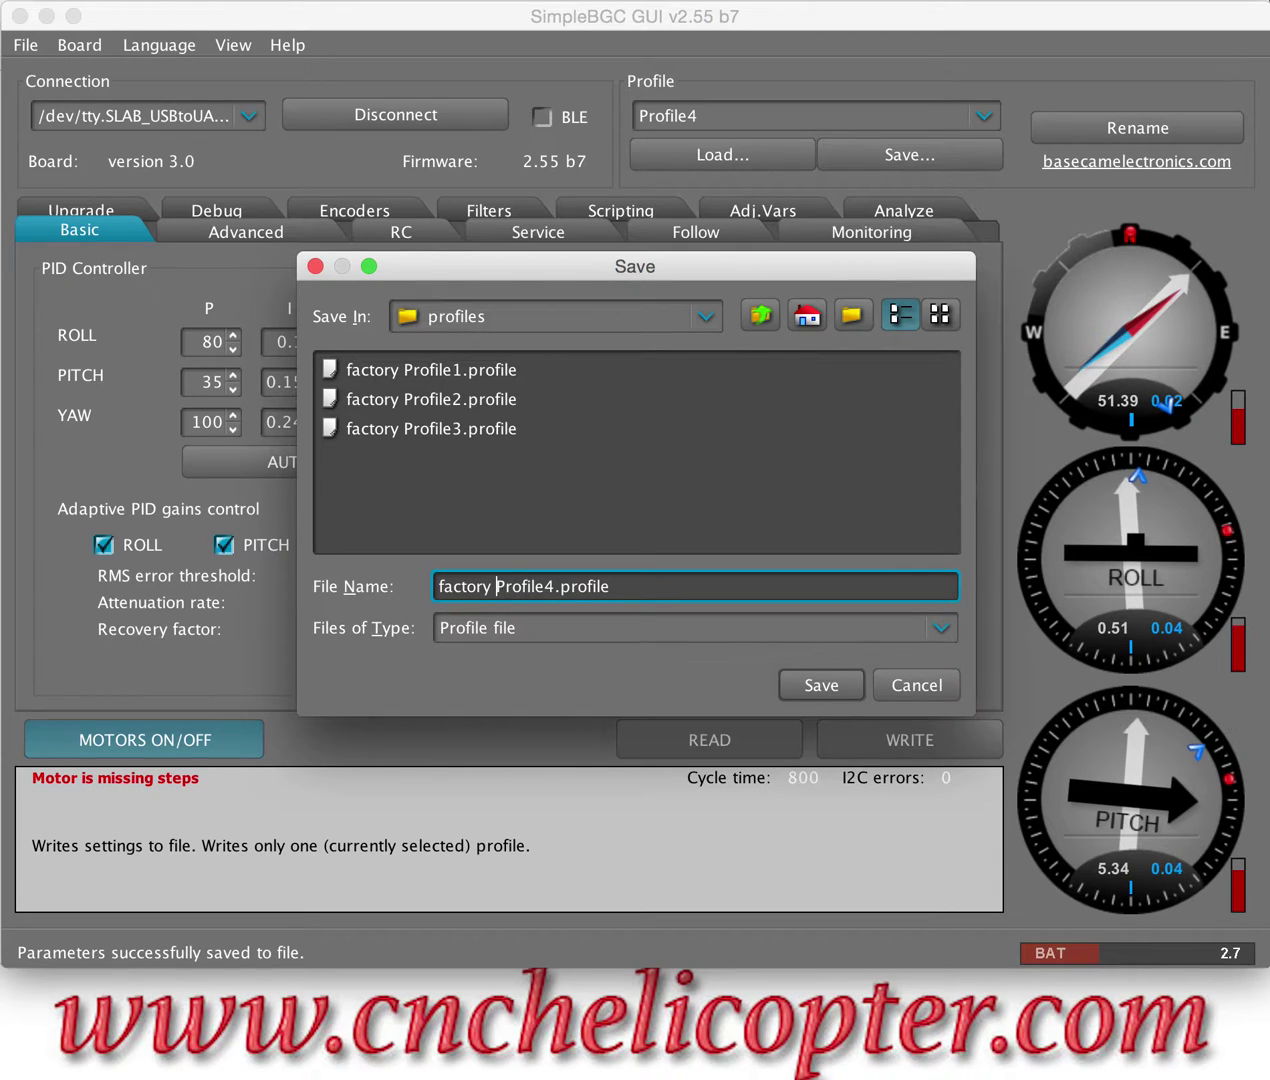
{"action": "left_click", "coordinate": [818, 686]}
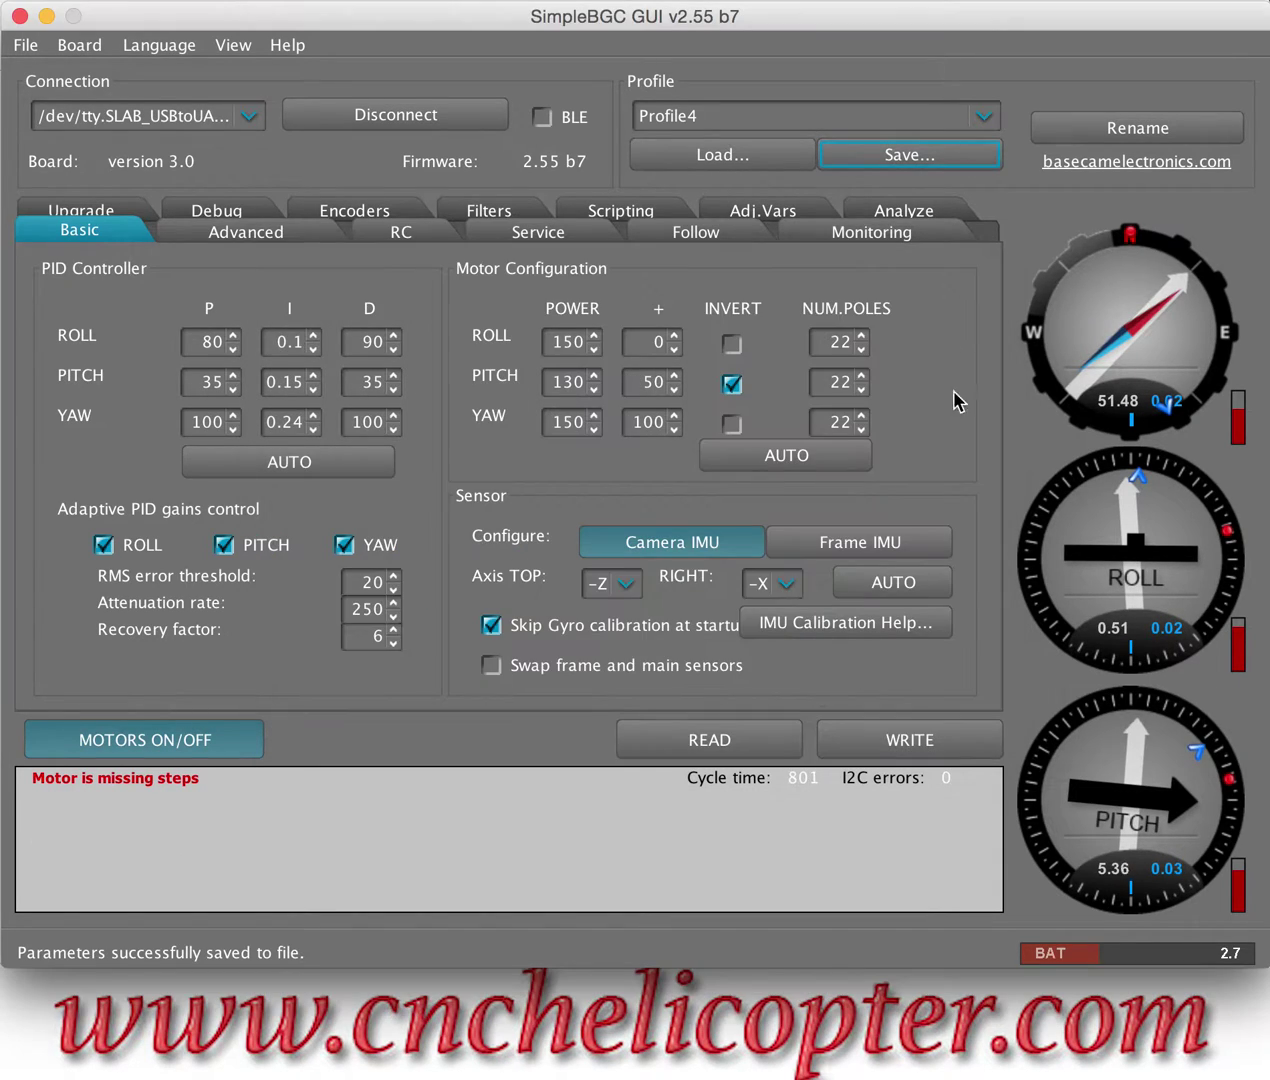
- Switch to Profile5 and save its settings as "factory Profile5.profile" in the profiles folder
{"action": "left_click", "coordinate": [984, 116]}
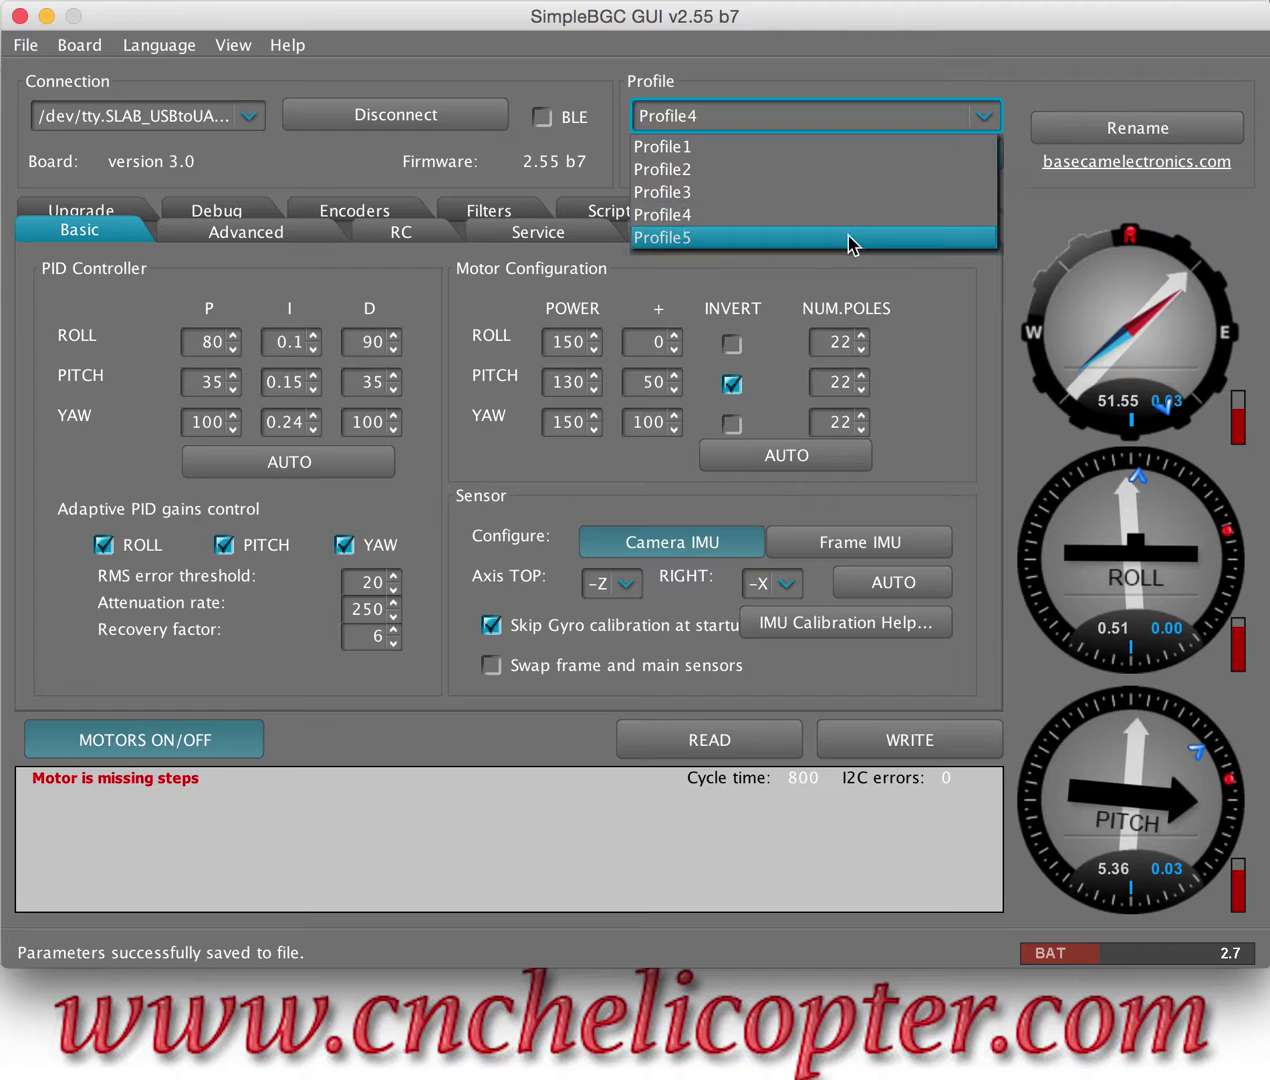
{"action": "left_click", "coordinate": [850, 237]}
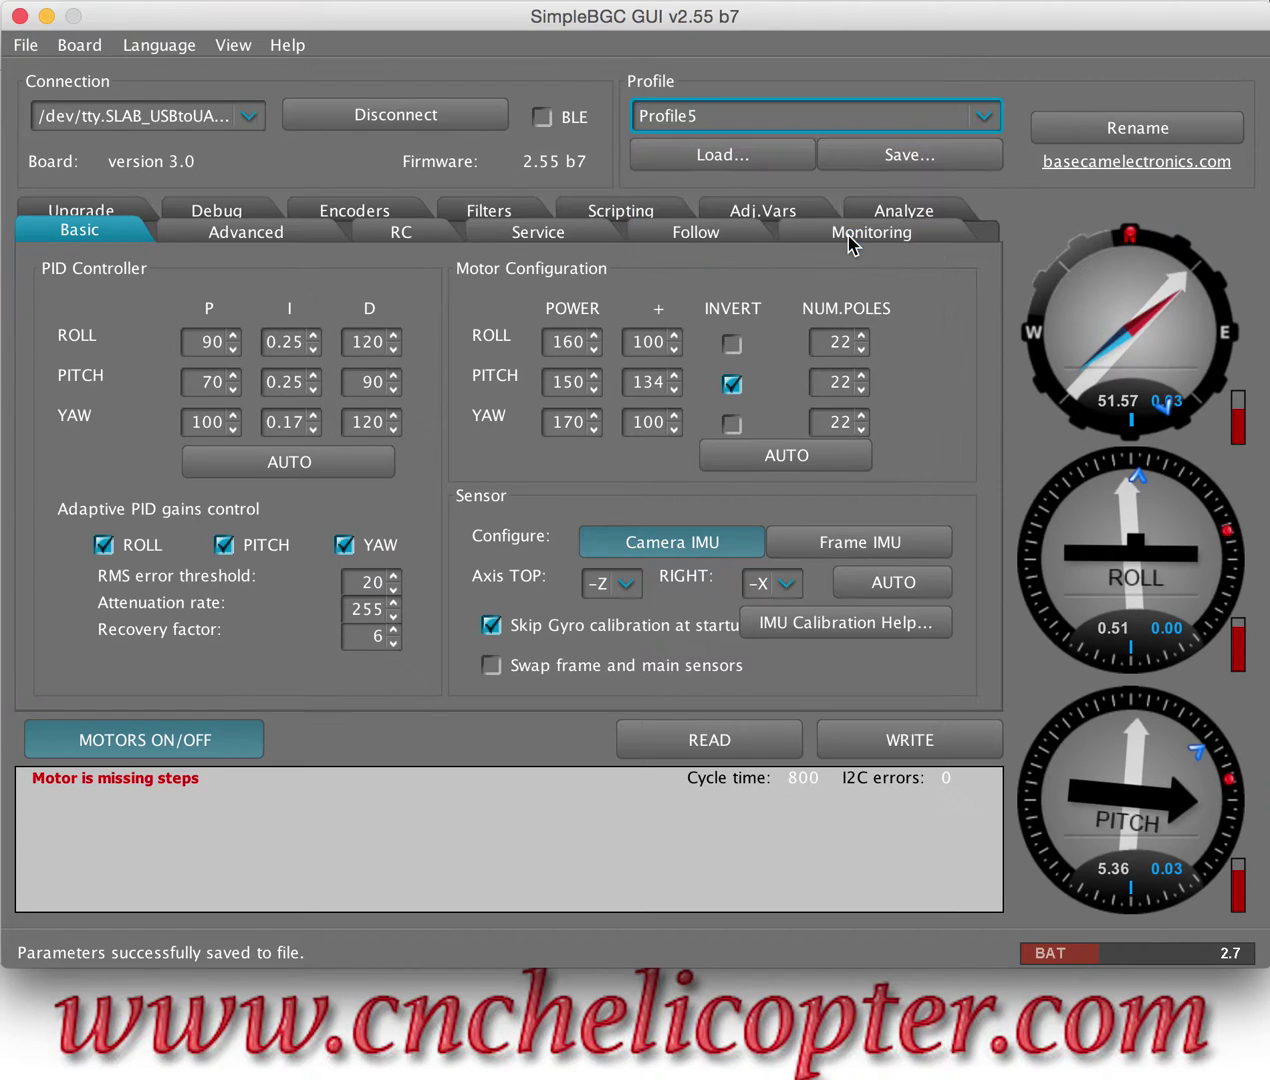
{"action": "left_click", "coordinate": [912, 156]}
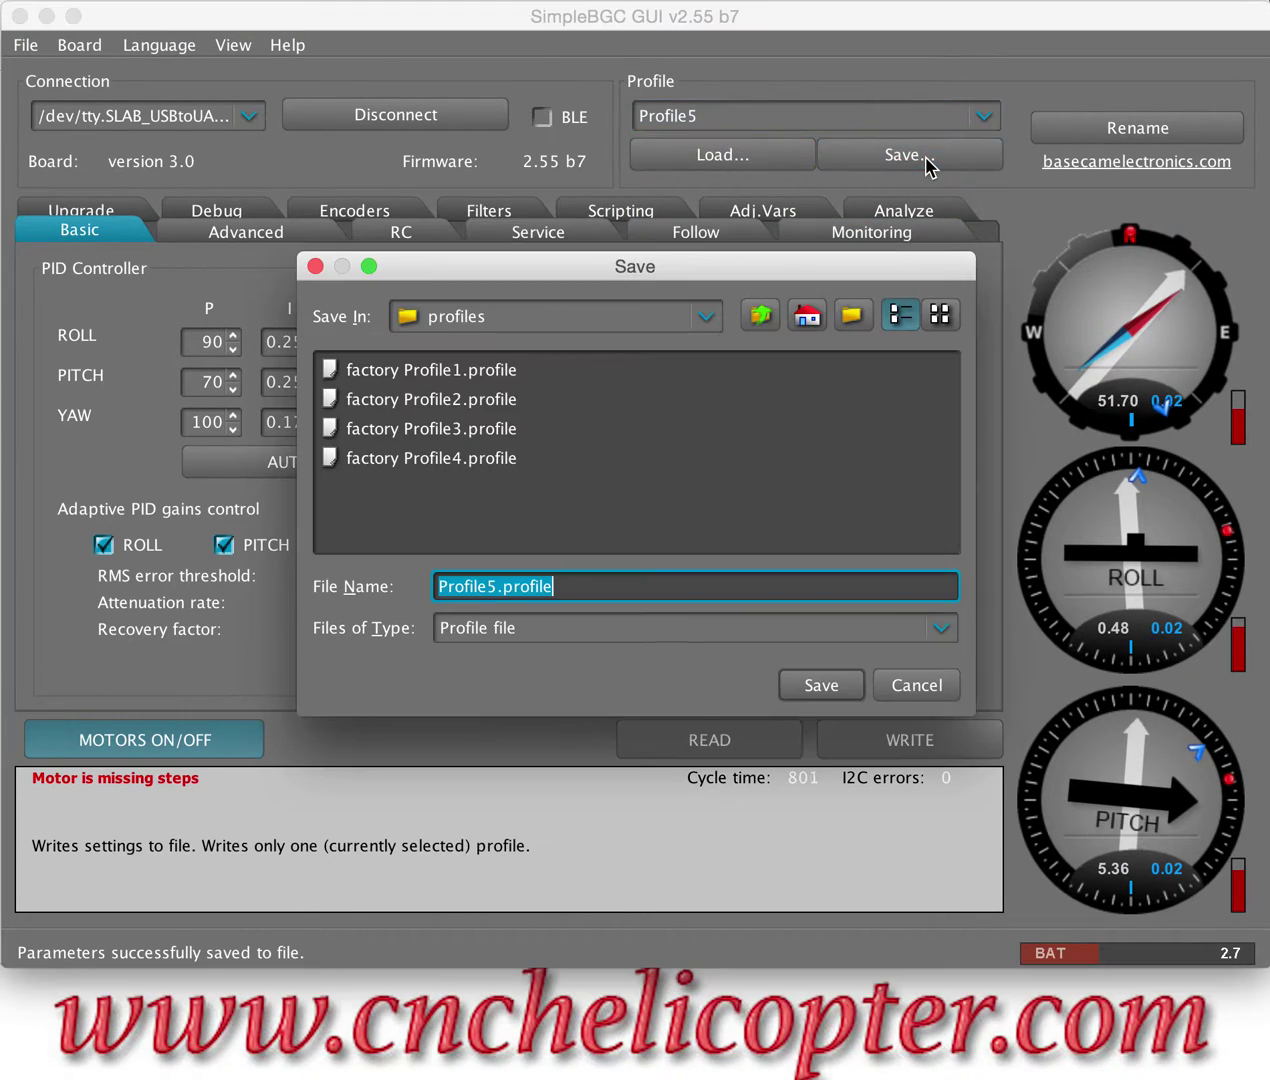
{"action": "left_click", "coordinate": [437, 587]}
{"action": "type", "text": "factory"}
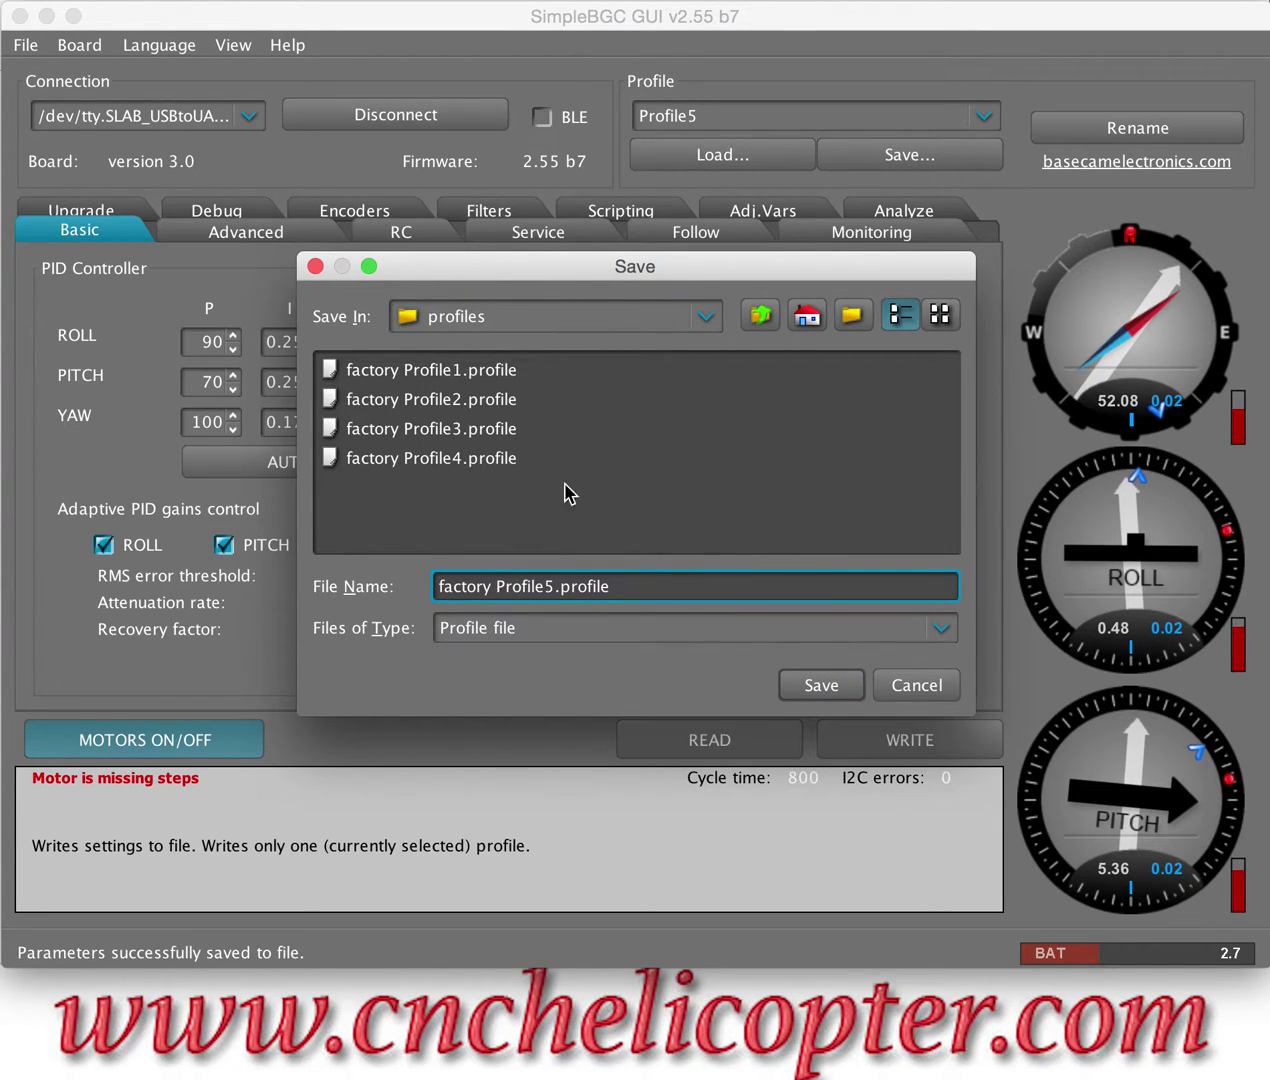
{"action": "left_click", "coordinate": [840, 697]}
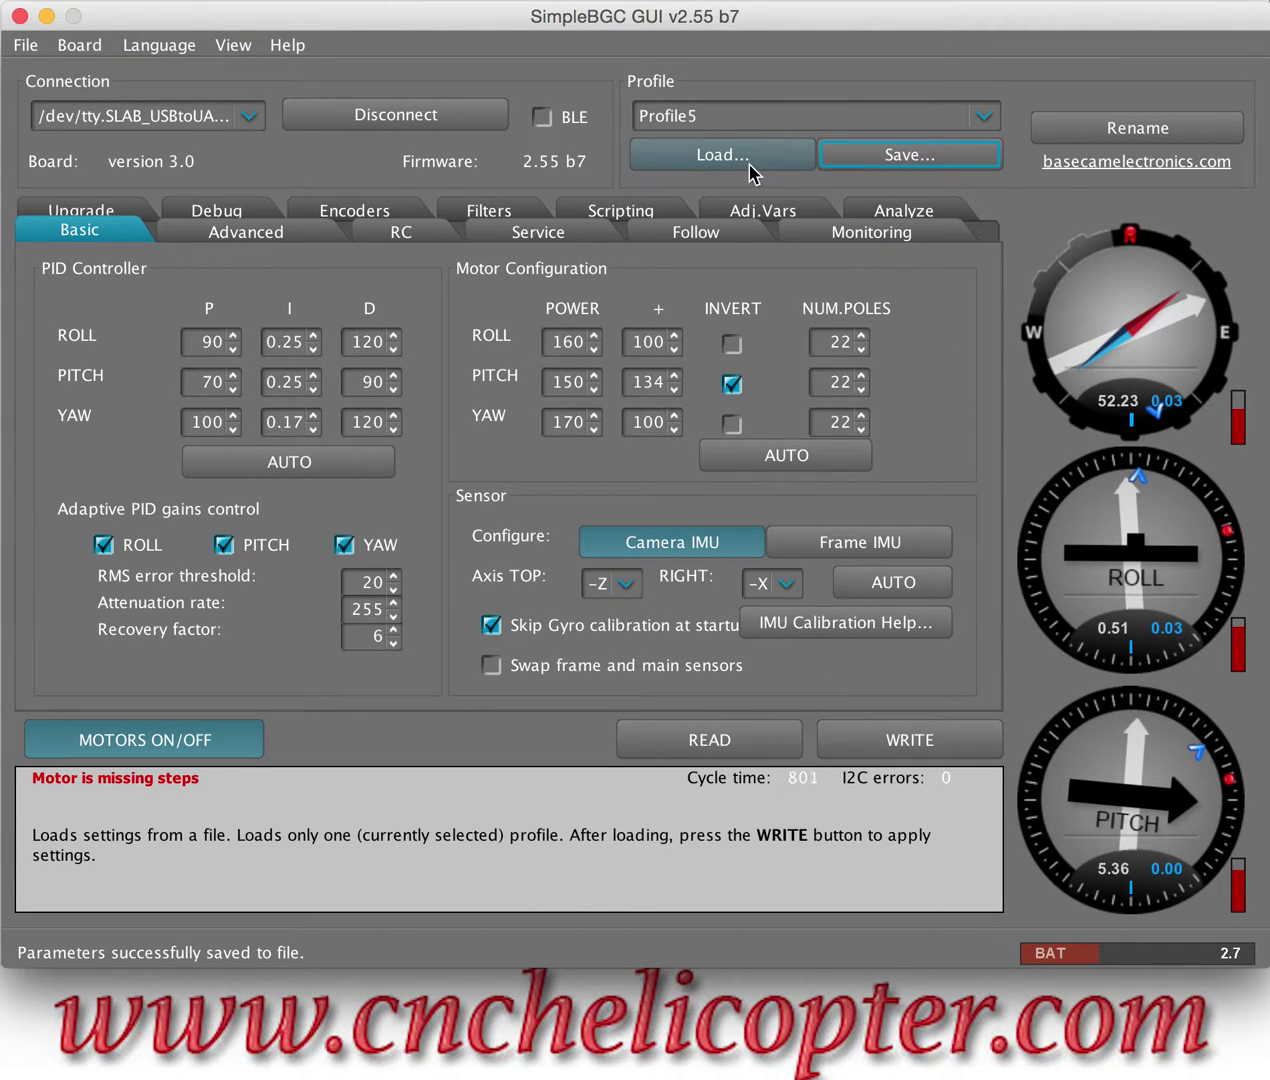
- Switch to Profile1 and browse the saved profile files and their parent folder in the load dialog without loading any
{"action": "left_click", "coordinate": [990, 118]}
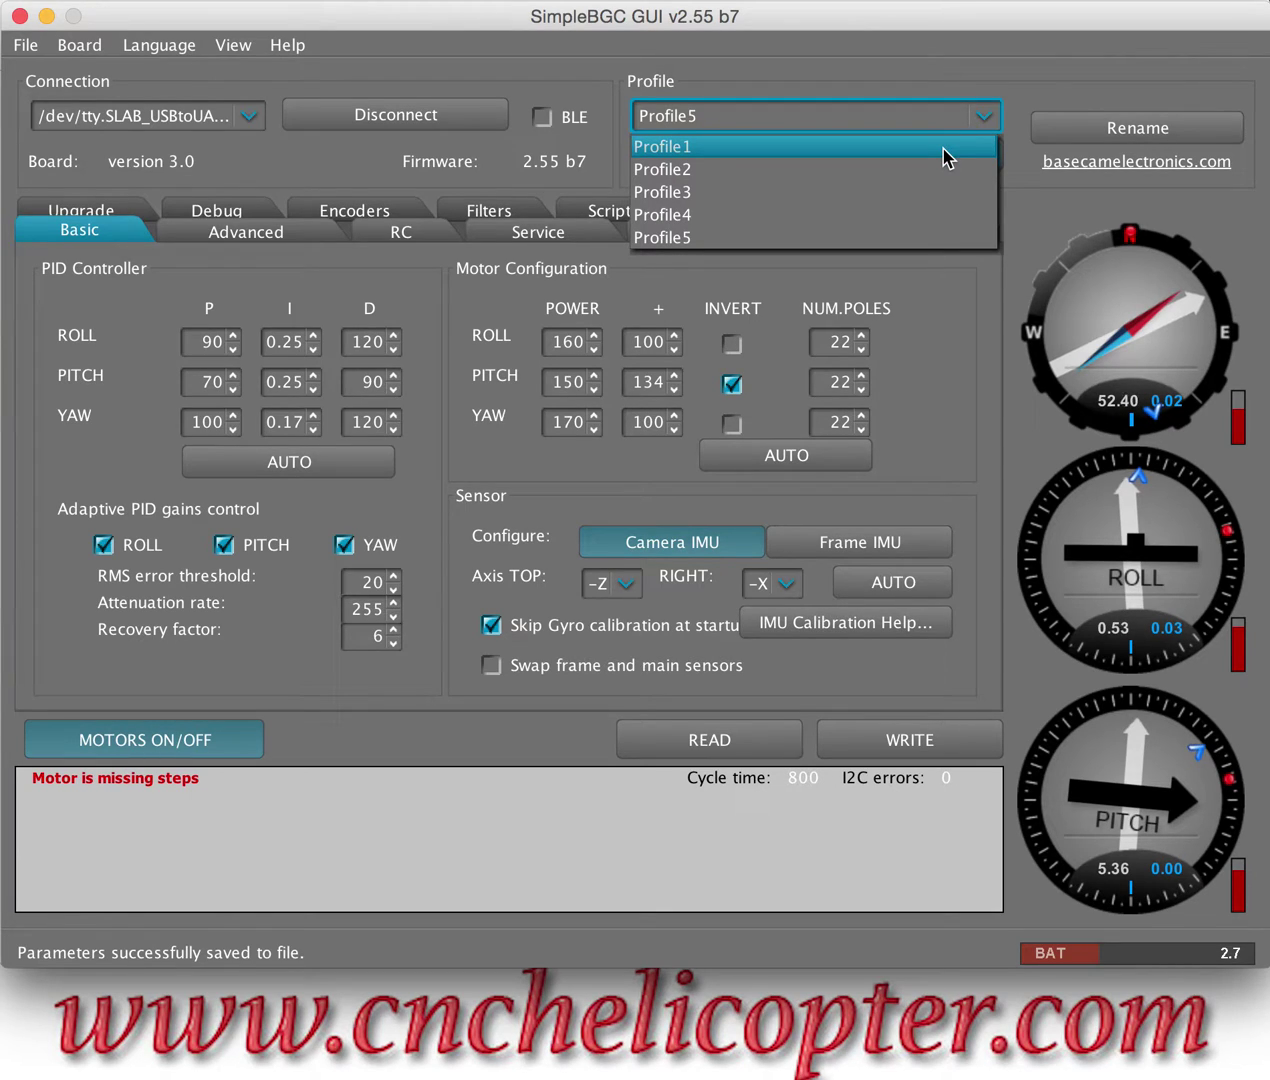
{"action": "left_click", "coordinate": [943, 148]}
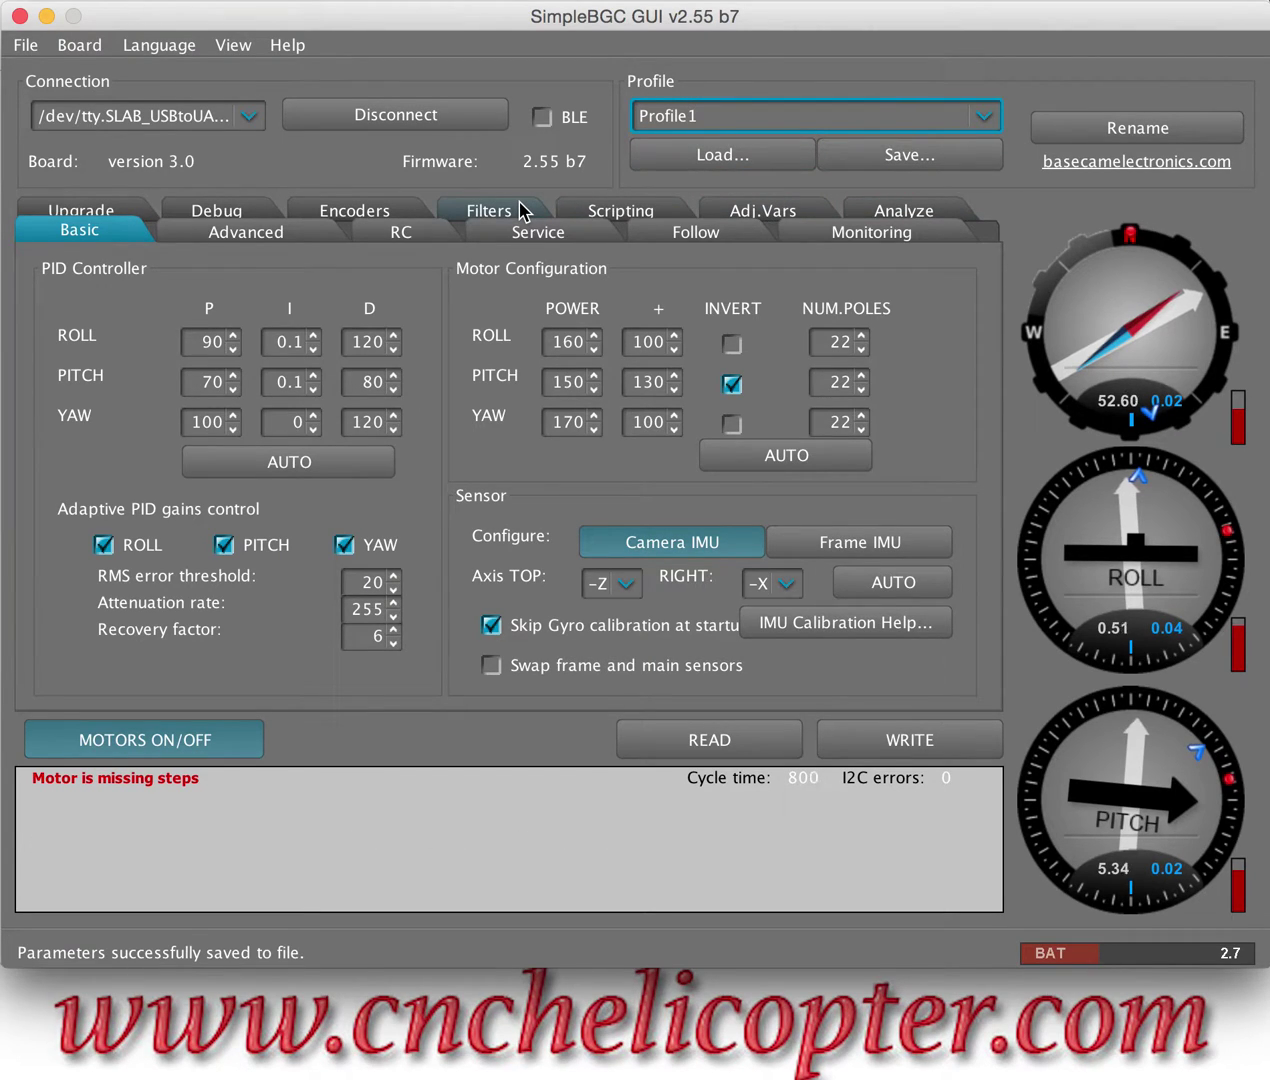
{"action": "left_click", "coordinate": [737, 160]}
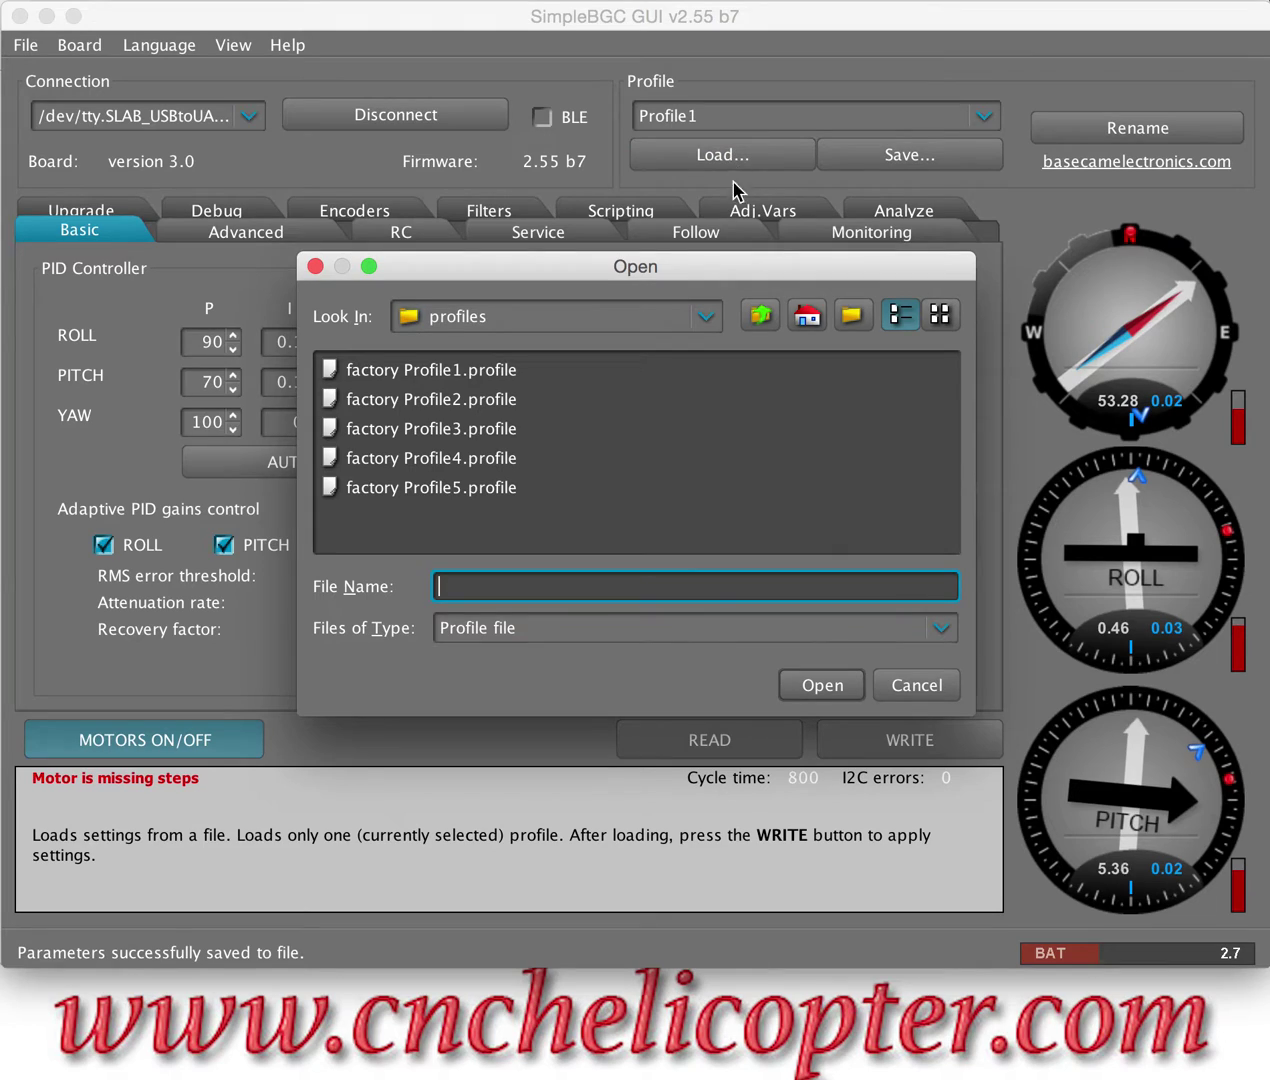
{"action": "left_click", "coordinate": [760, 316]}
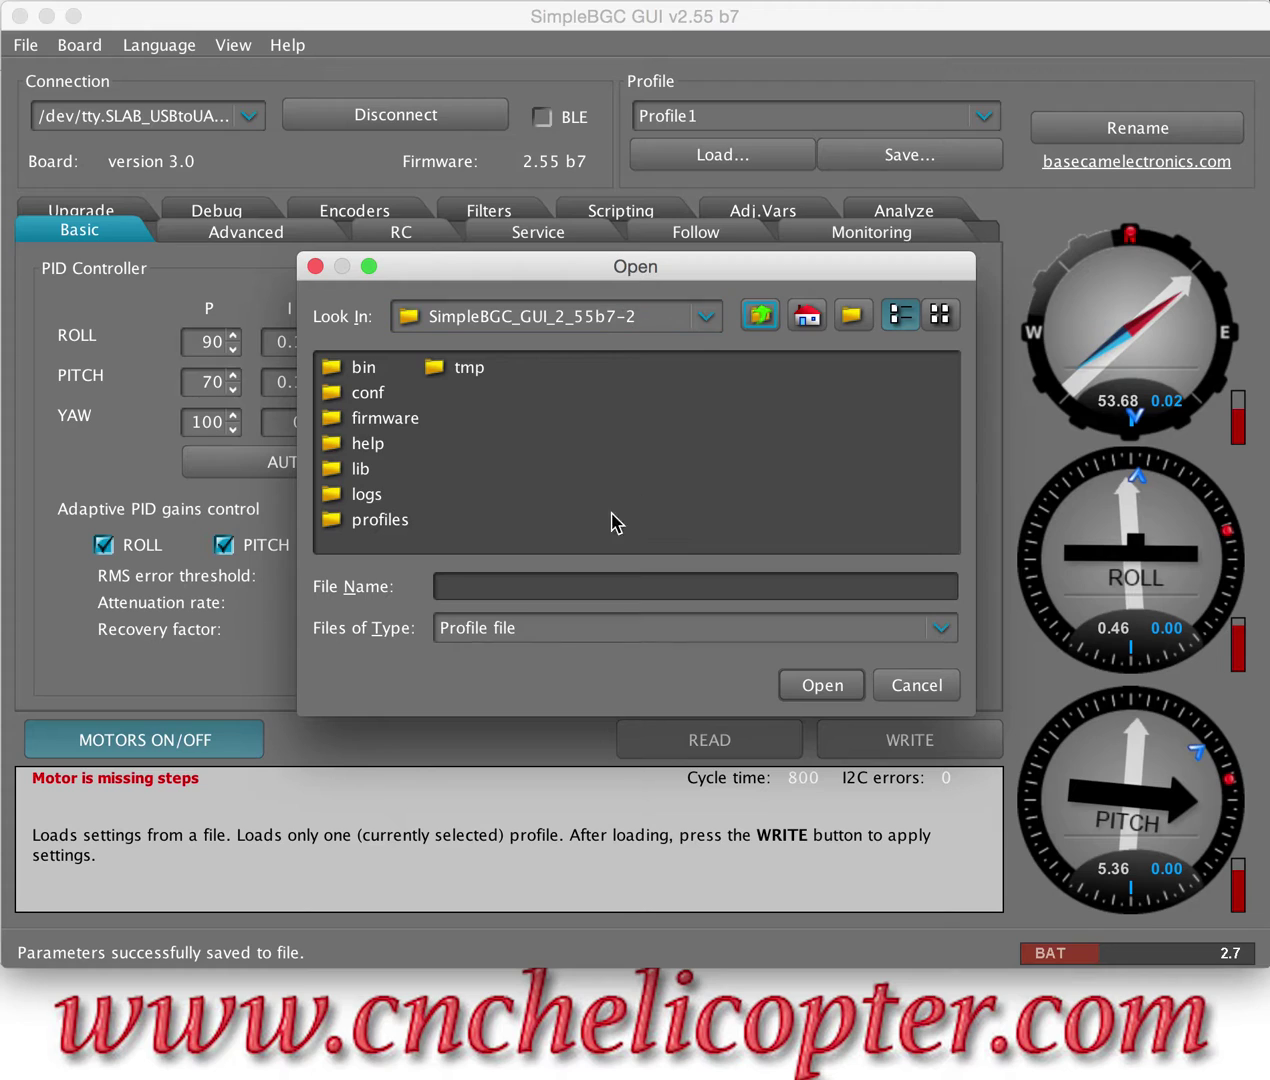
{"action": "left_click", "coordinate": [908, 700]}
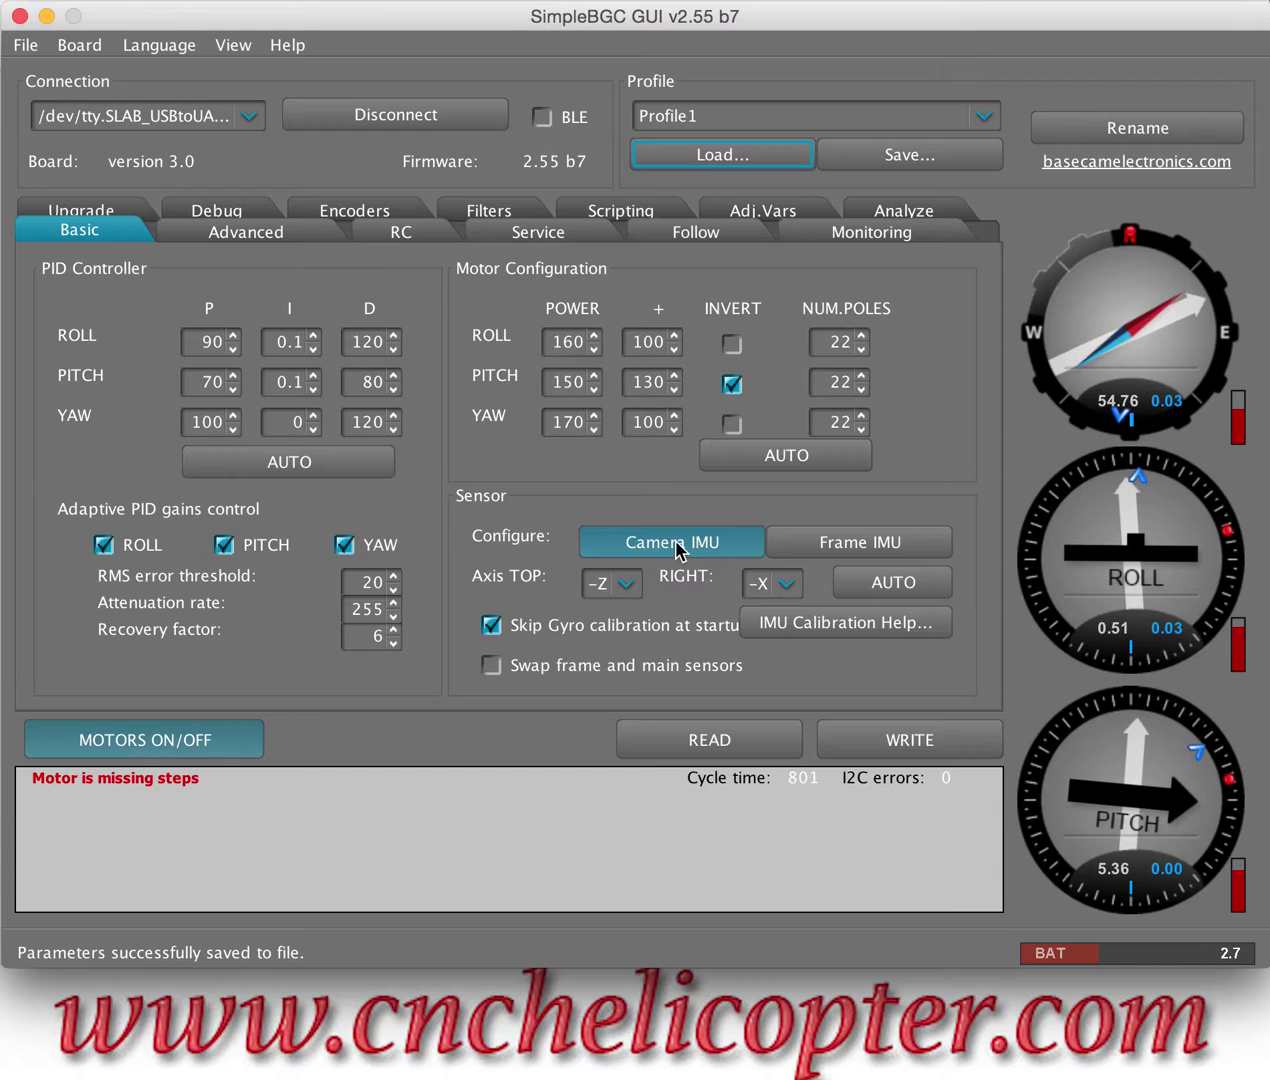
- Reset and calibrate the gyroscope for the Camera IMU in the IMU calibration helper
{"action": "left_click", "coordinate": [826, 625]}
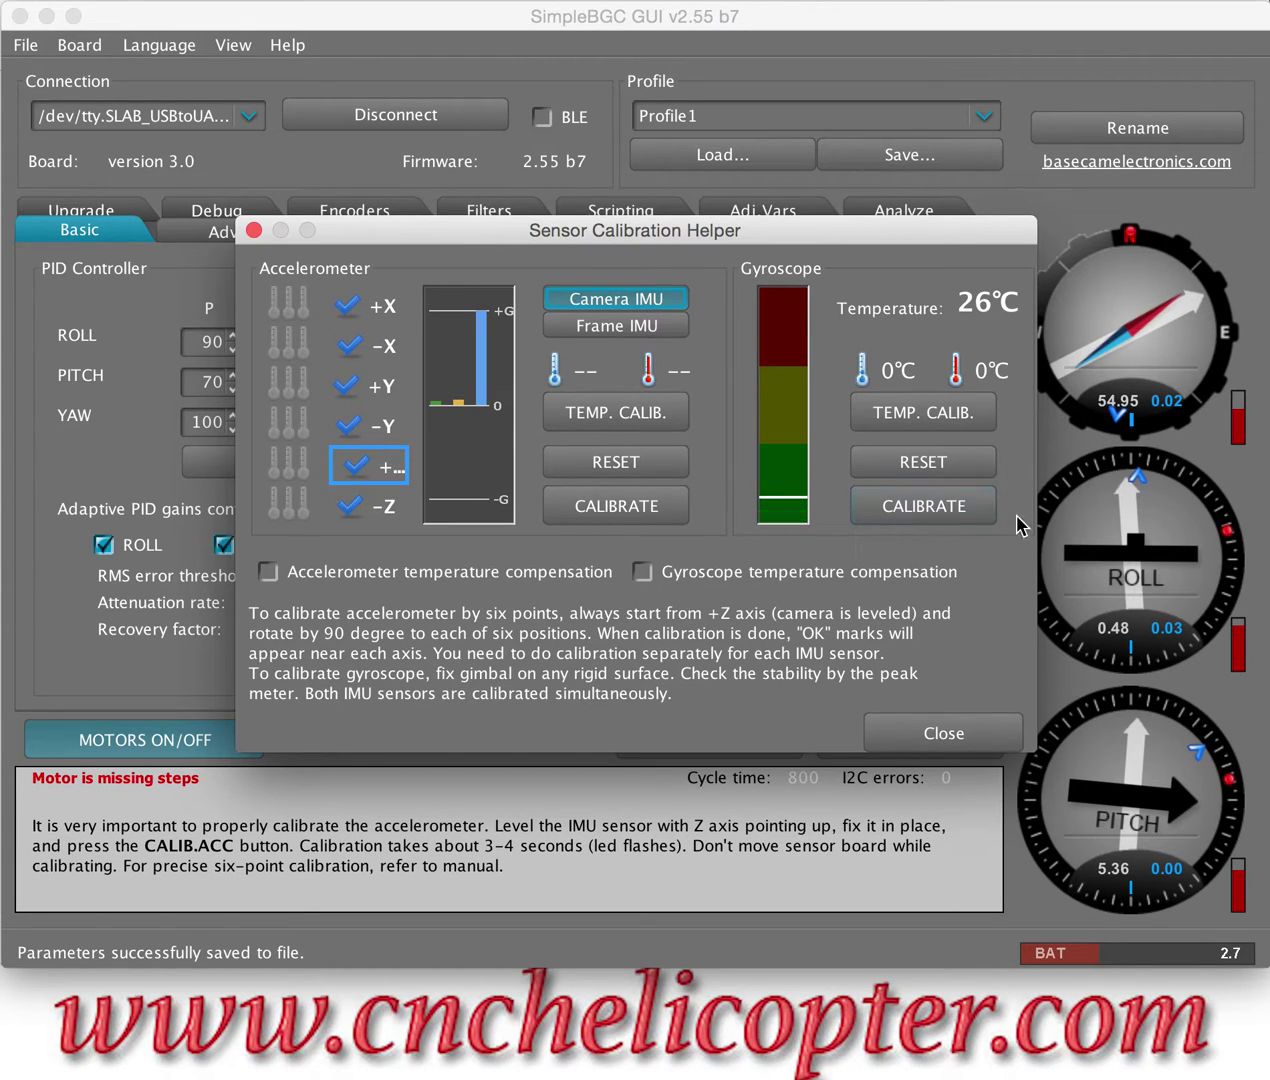
{"action": "left_click", "coordinate": [941, 472]}
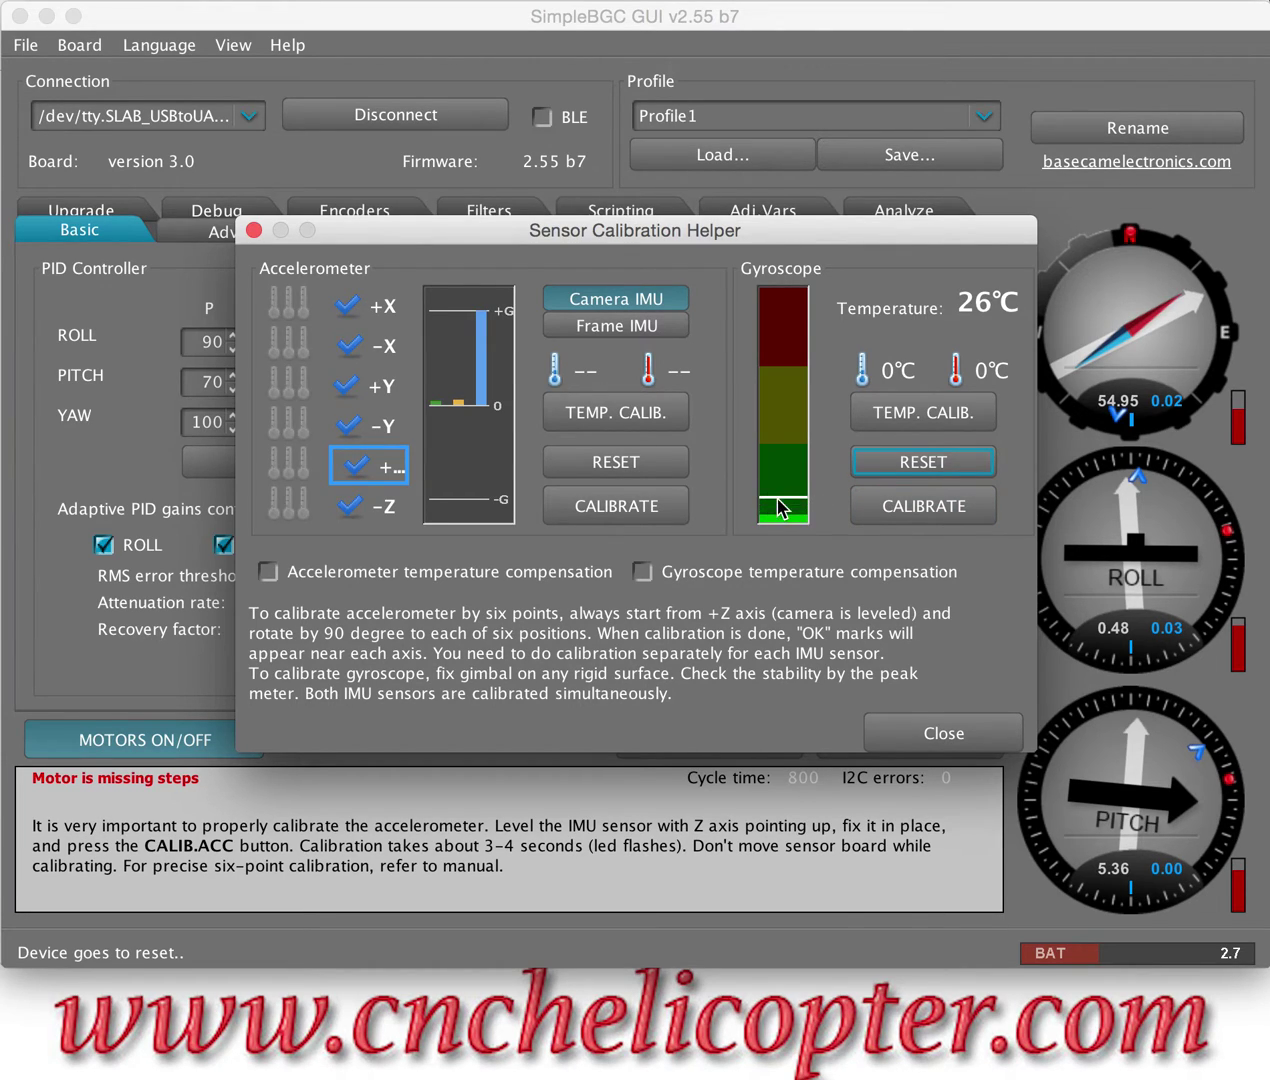
{"action": "left_click", "coordinate": [922, 512]}
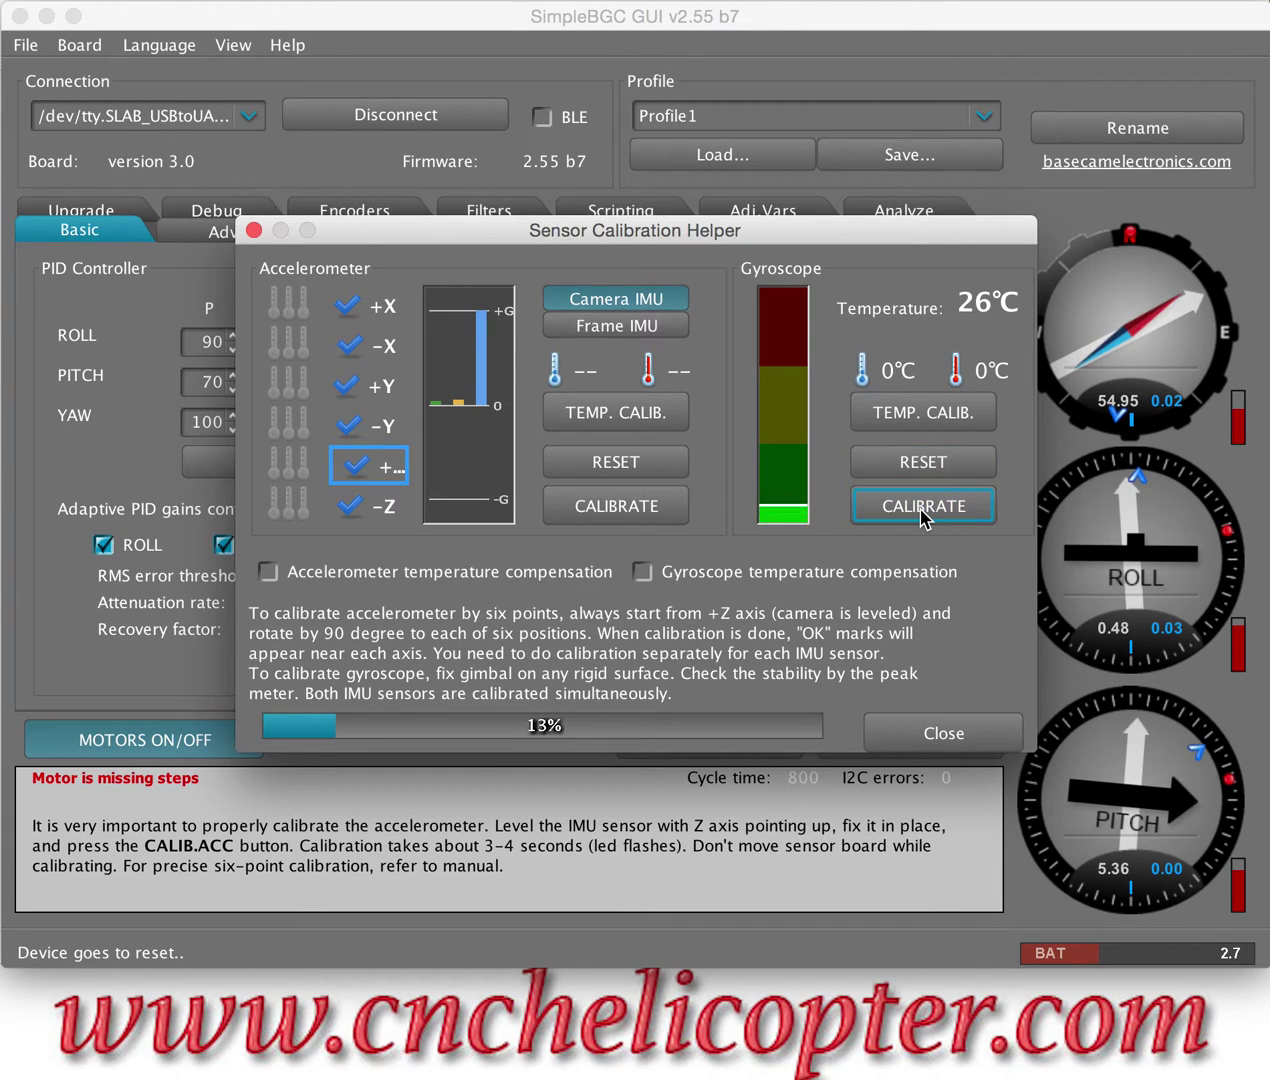
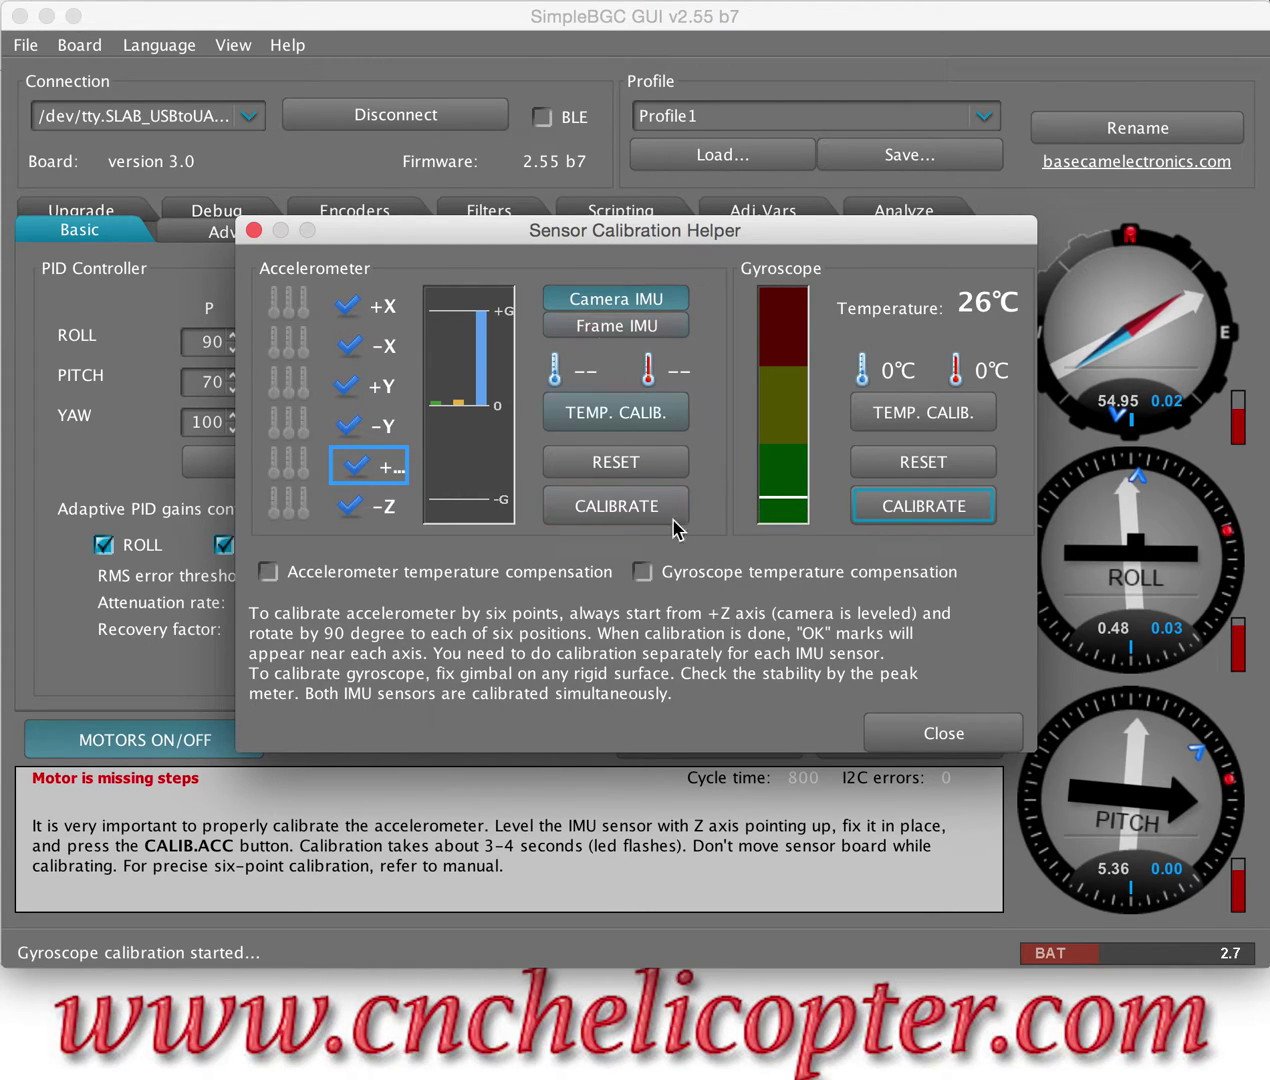
- Reset and calibrate the gyroscope for the Frame IMU, then write the current profile to the board
{"action": "left_click", "coordinate": [616, 329]}
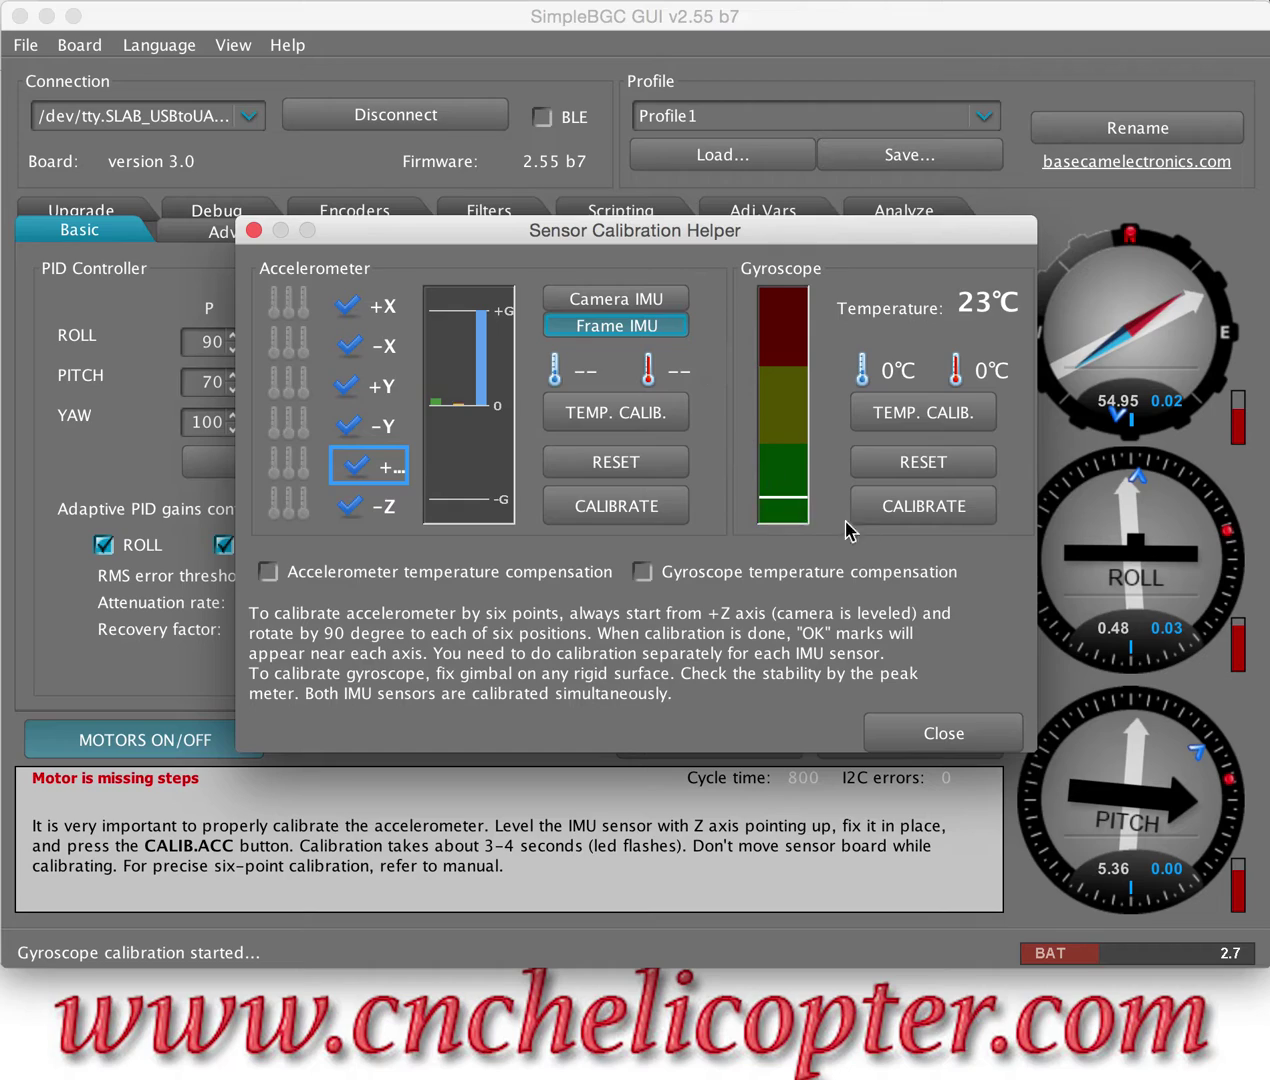
{"action": "left_click", "coordinate": [923, 468]}
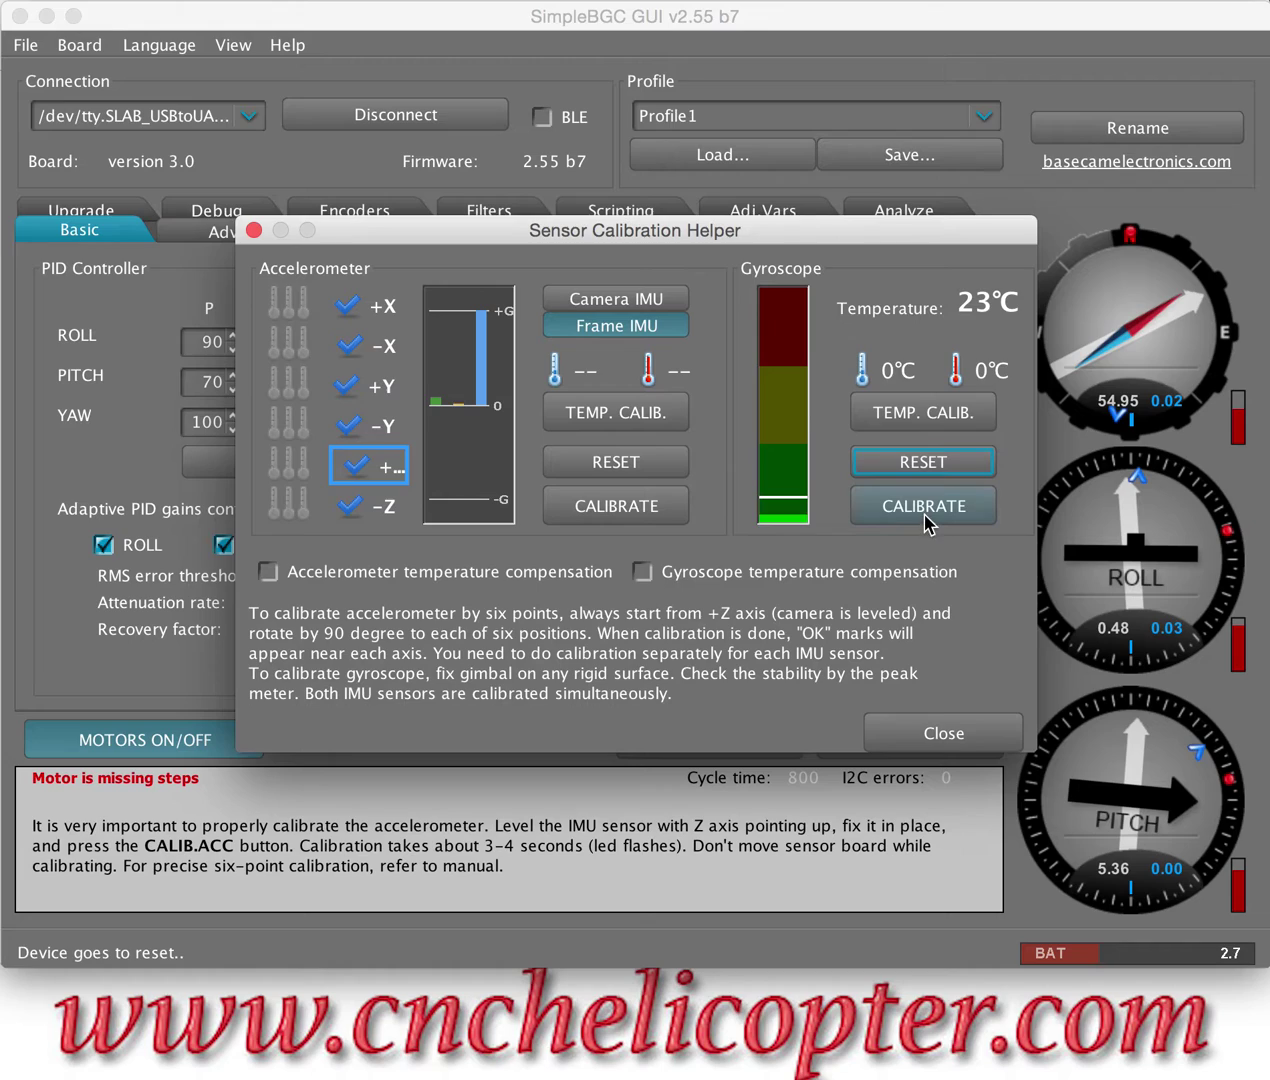
{"action": "left_click", "coordinate": [924, 512]}
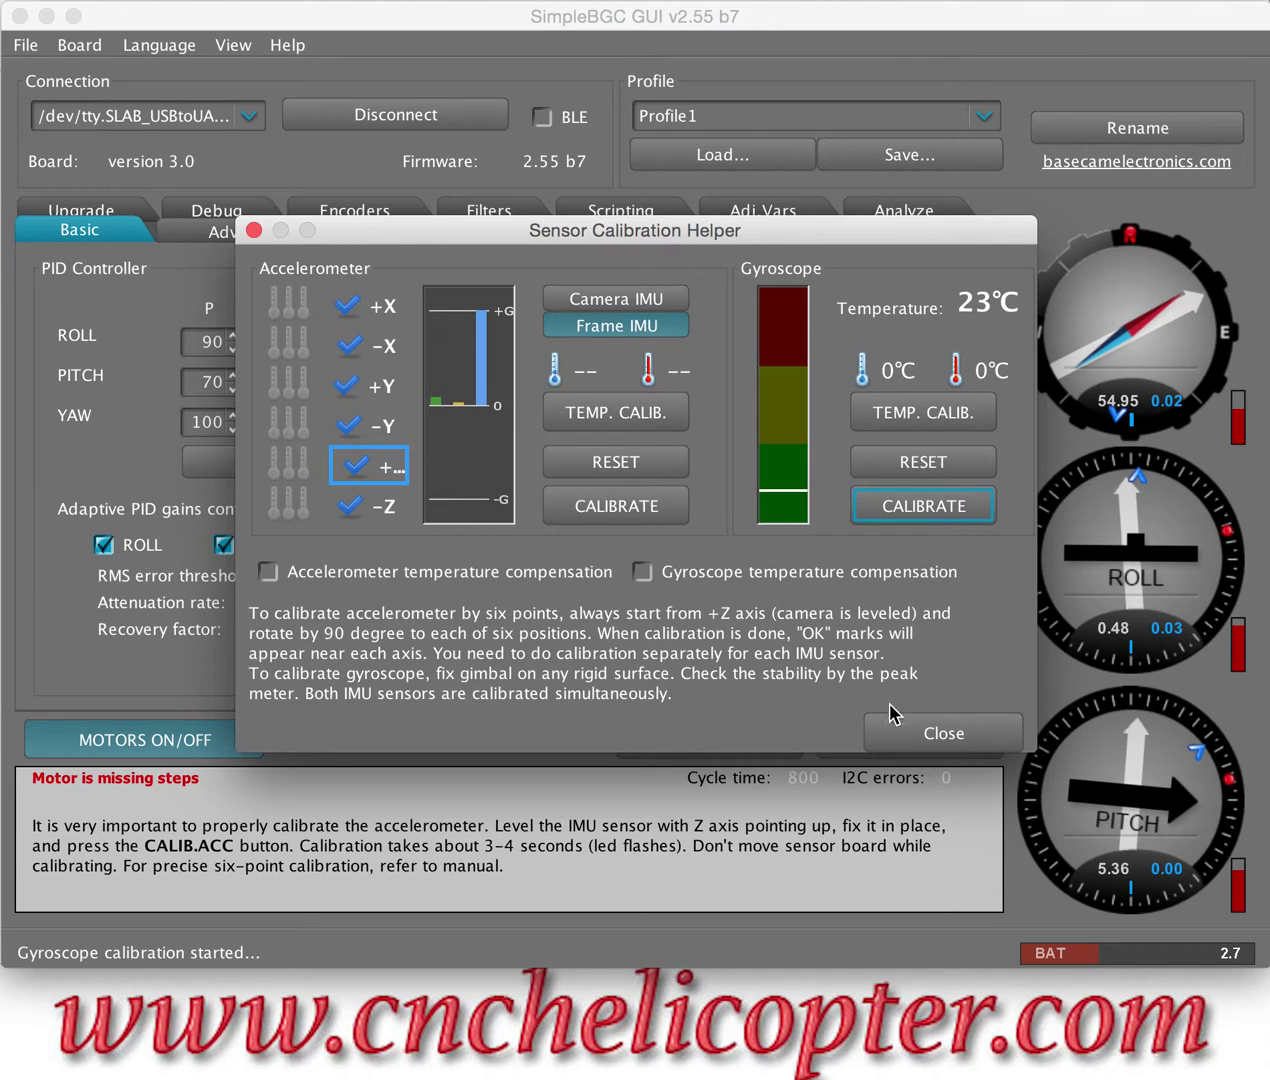
{"action": "left_click", "coordinate": [932, 736]}
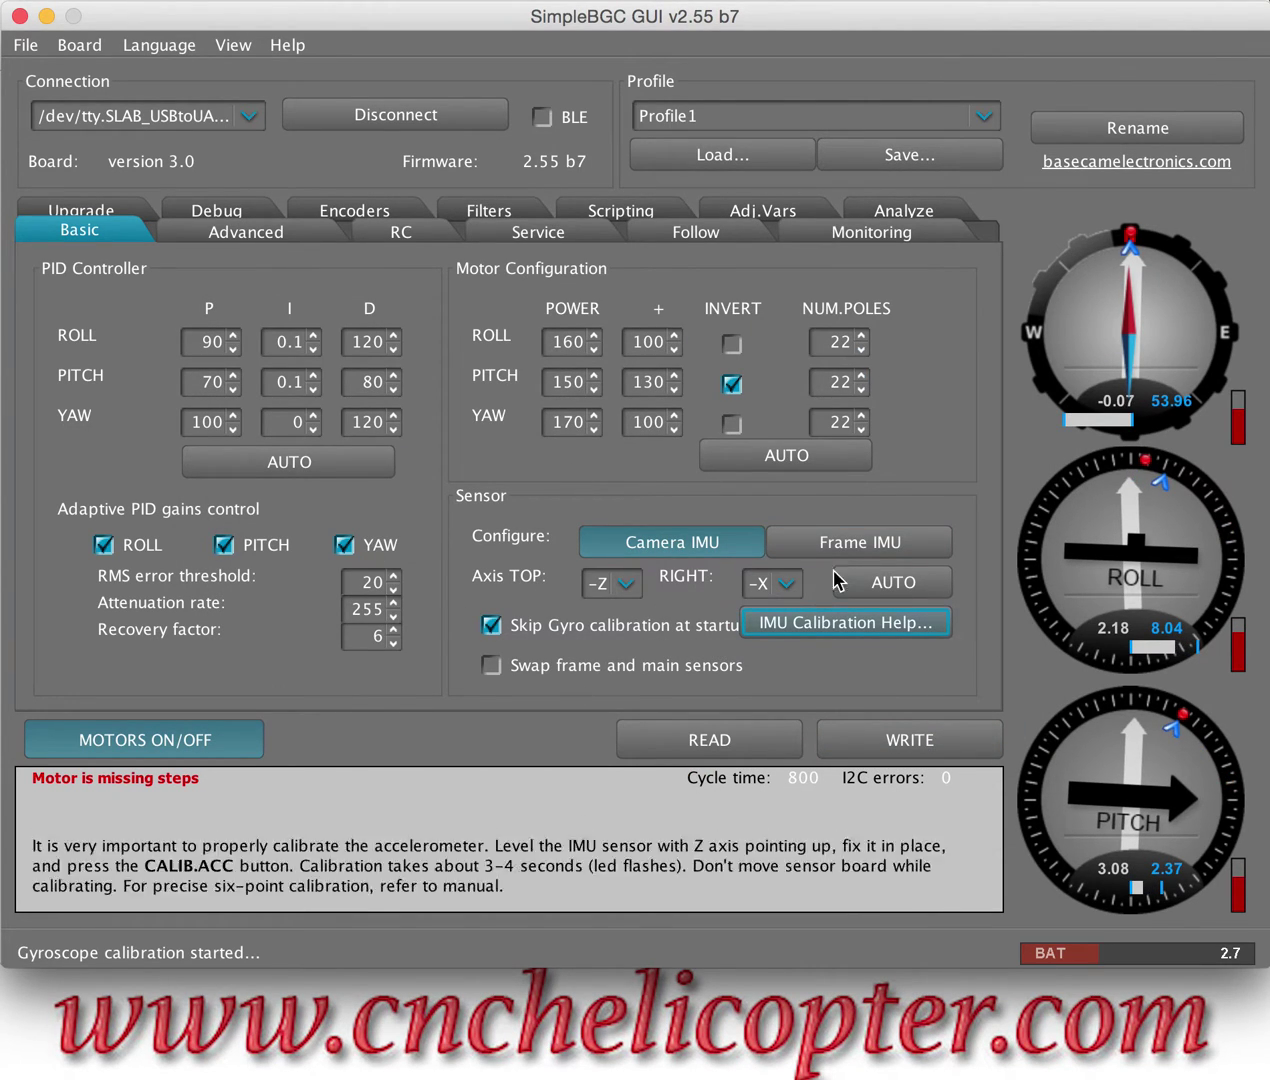
{"action": "left_click", "coordinate": [912, 742]}
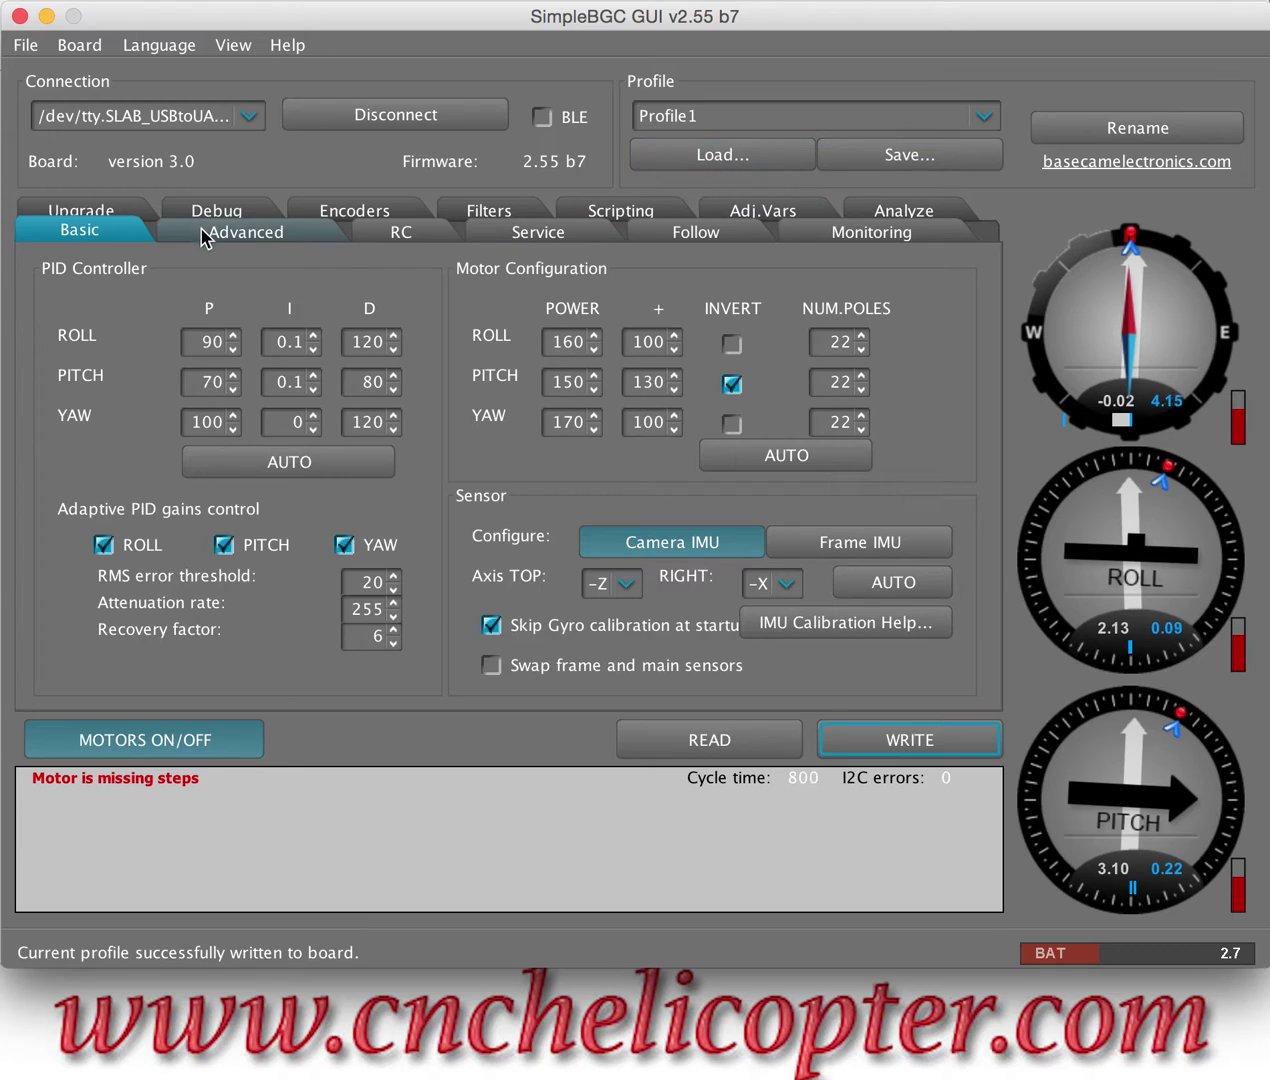
- Review Profile1's Advanced, RC, Service and Follow settings, including the RC control speeds
{"action": "left_click", "coordinate": [258, 250]}
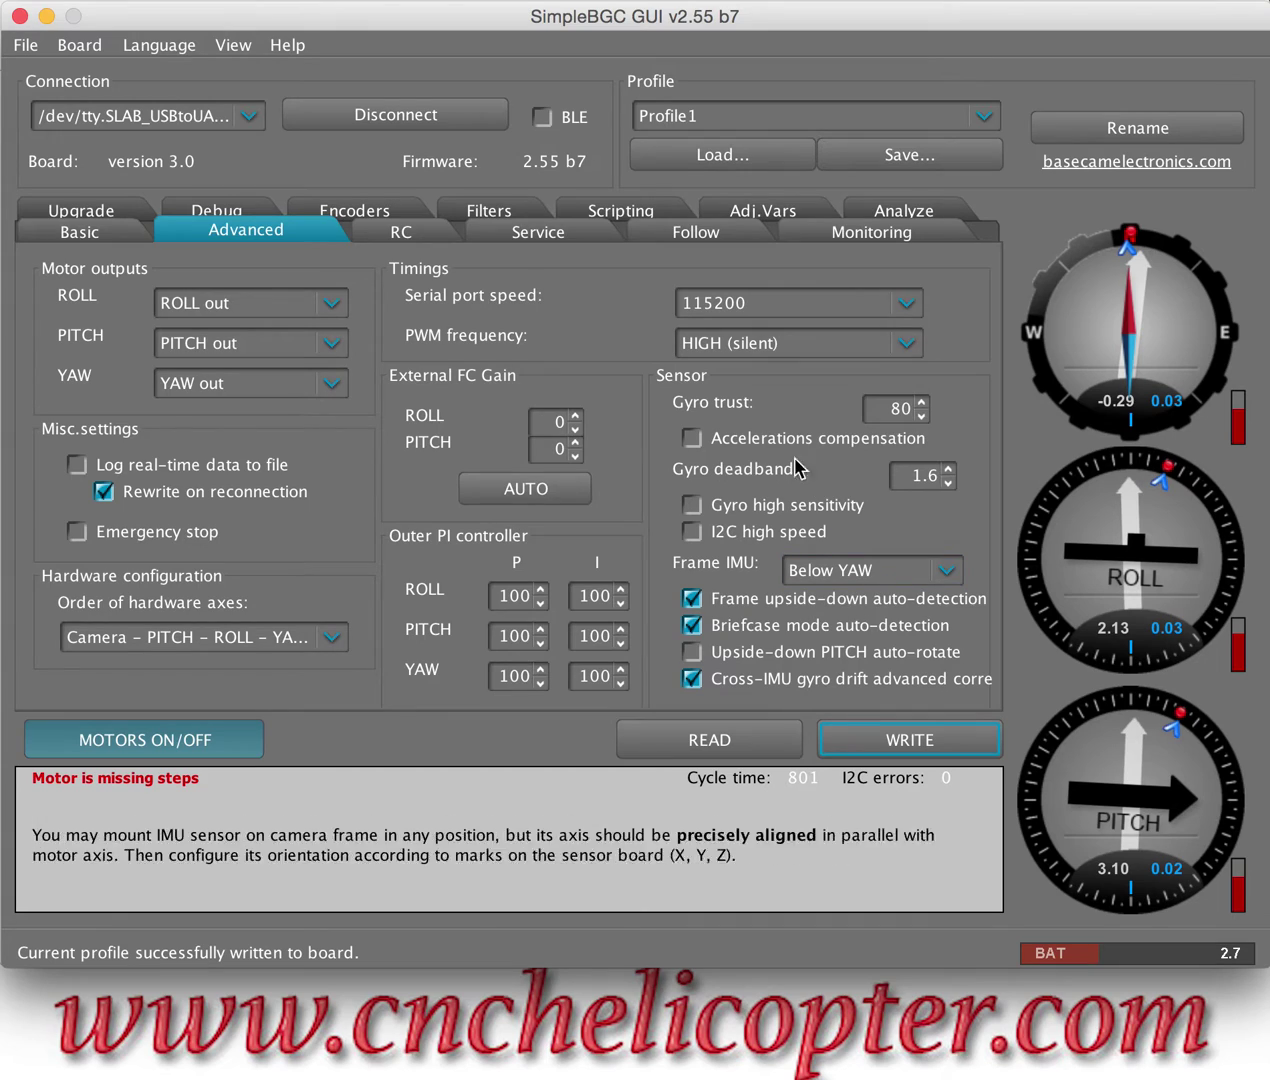
{"action": "left_click", "coordinate": [426, 243]}
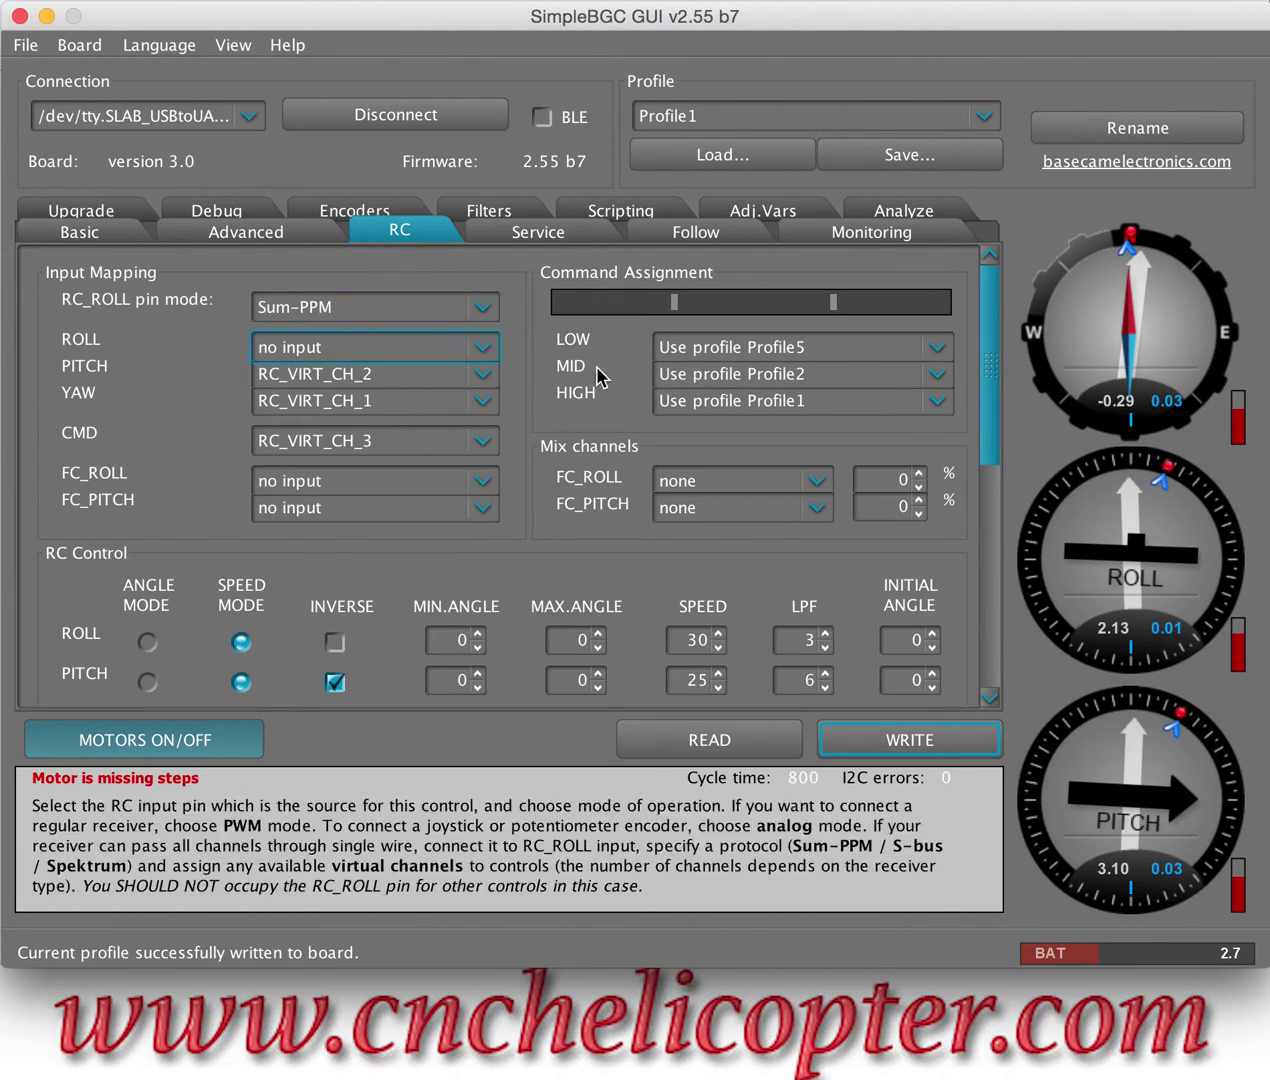
{"action": "scroll", "coordinate": [695, 422], "scroll_direction": "down", "scroll_amount": 2}
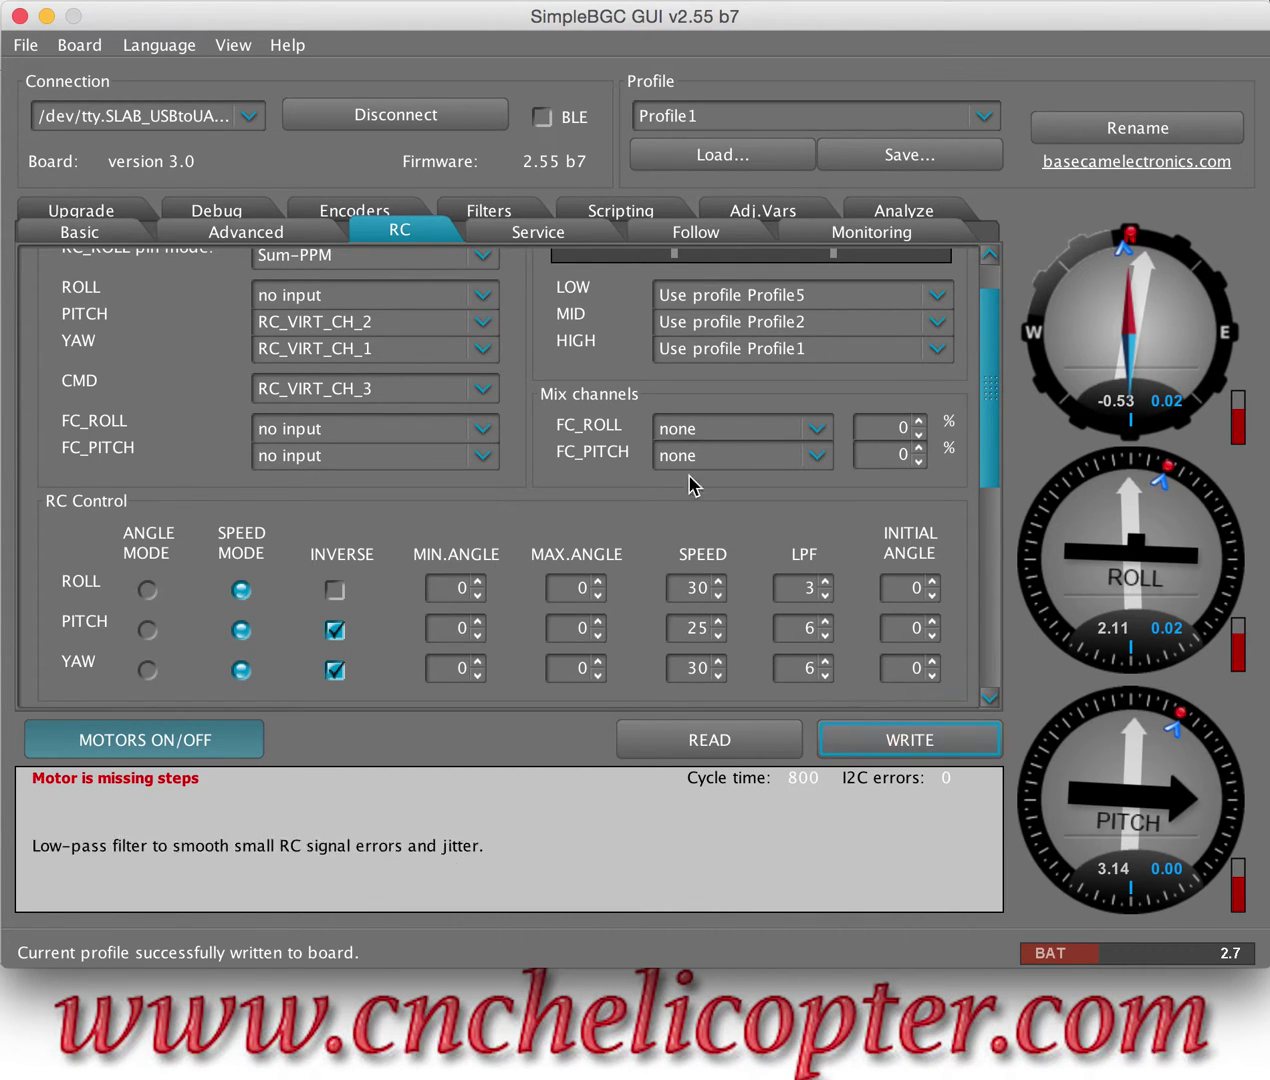
{"action": "left_click", "coordinate": [510, 238]}
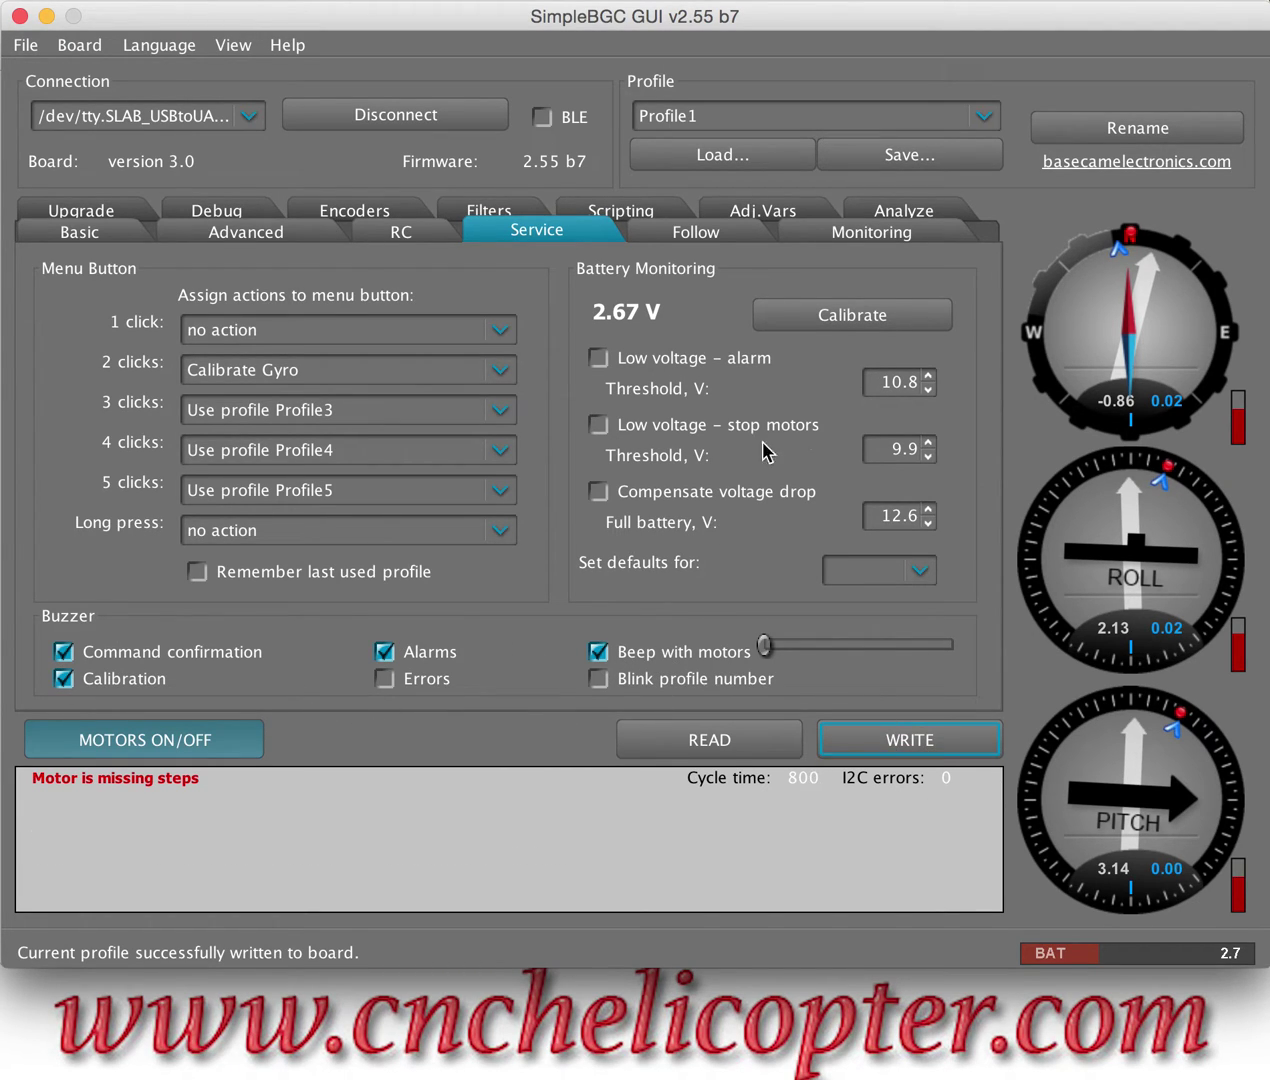
{"action": "left_click", "coordinate": [714, 236]}
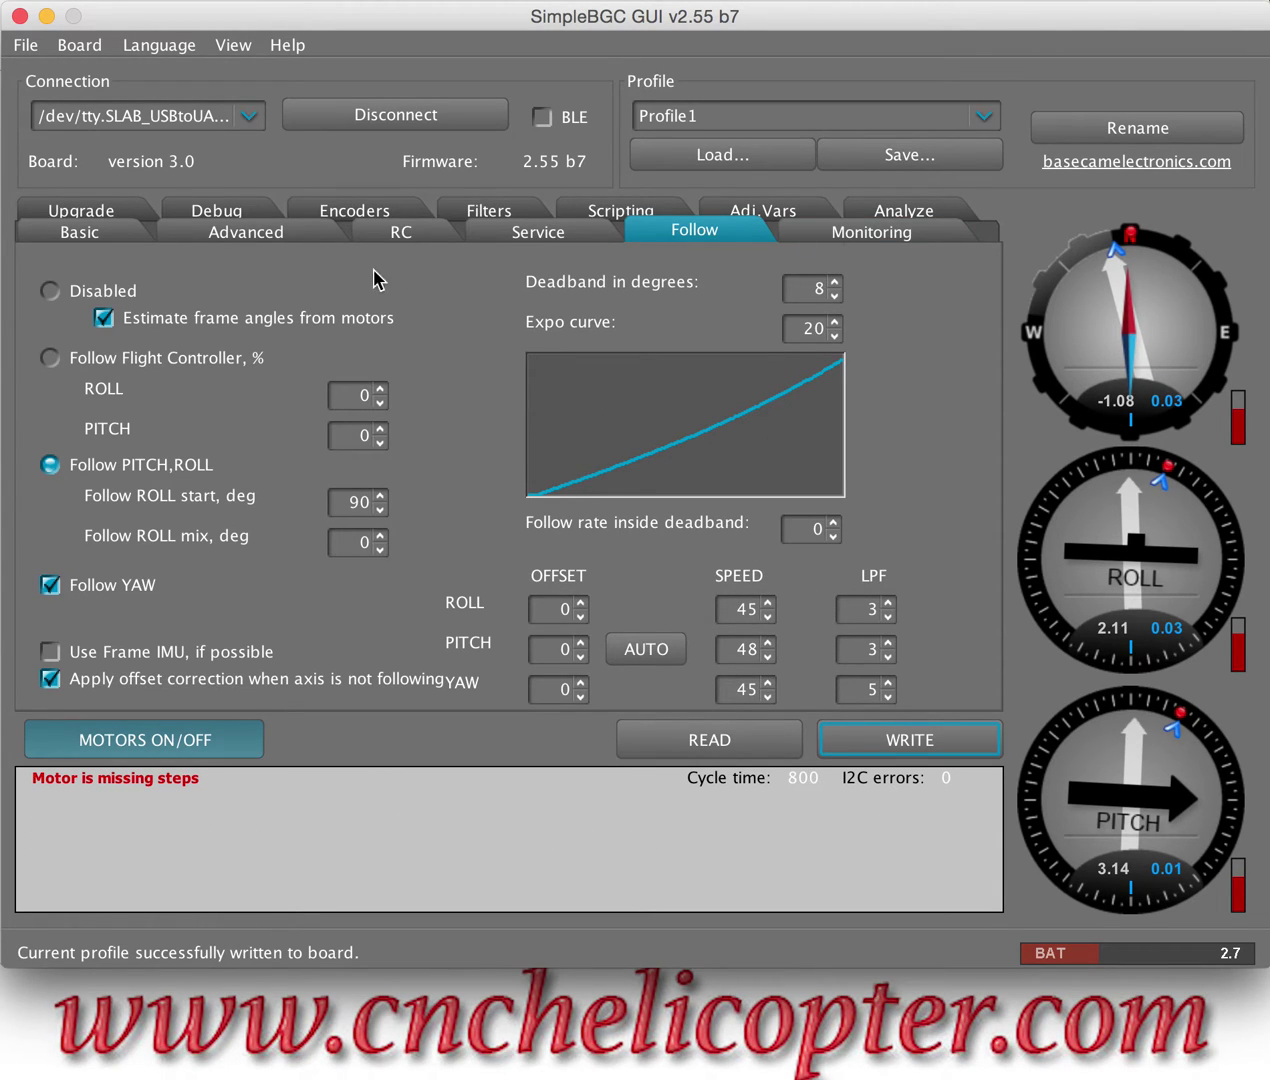
- Compare the basic PID and motor configuration settings of Profile2, Profile3, Profile4 and Profile5 with those of Profile1
{"action": "left_click", "coordinate": [100, 240]}
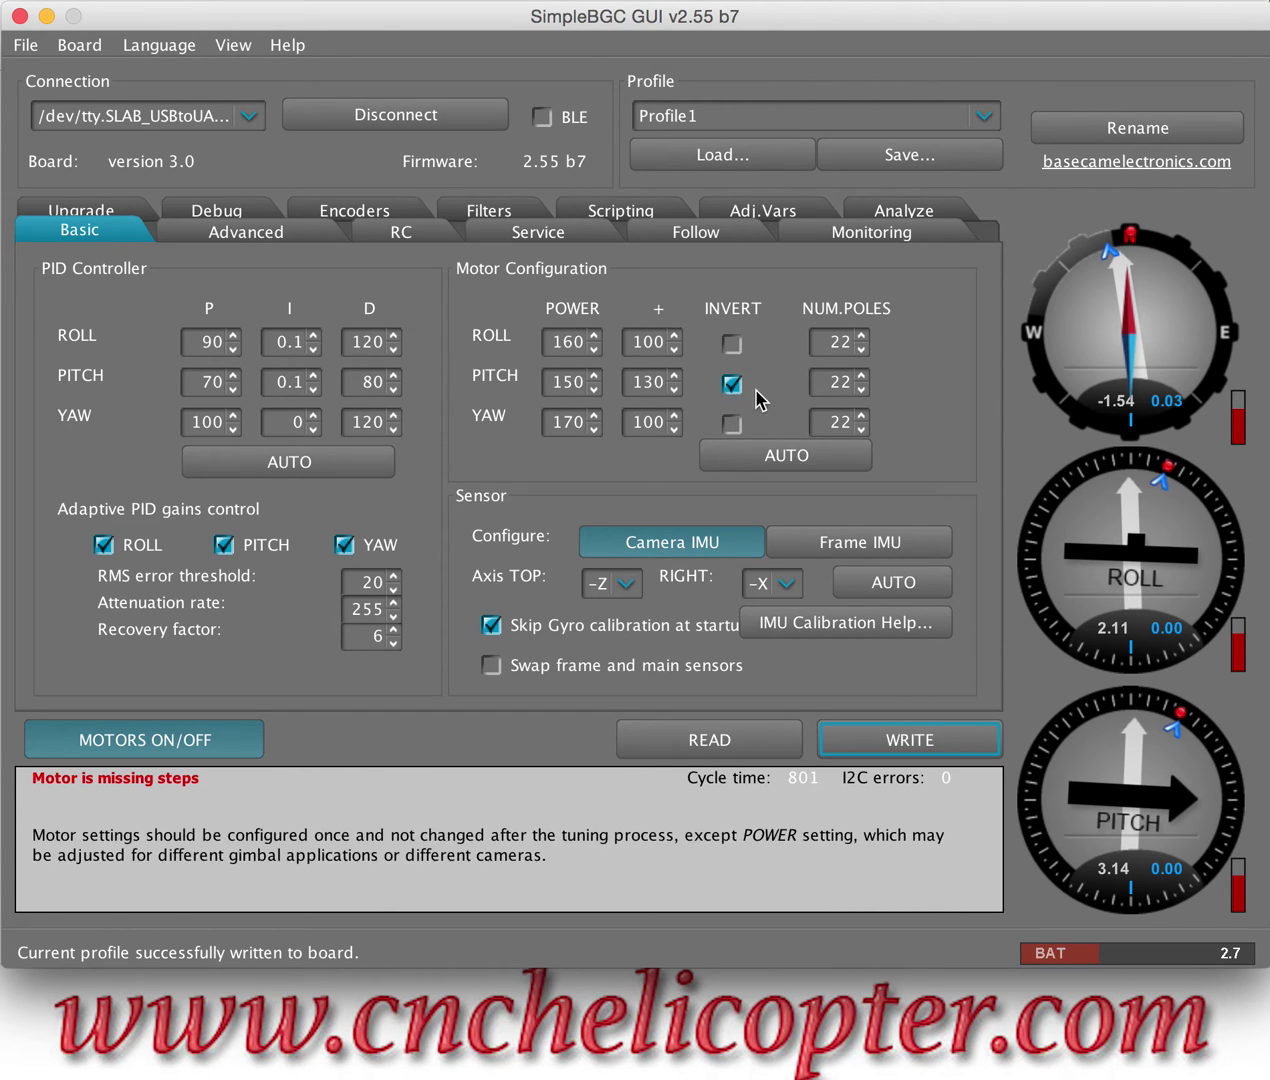
{"action": "left_click", "coordinate": [985, 116]}
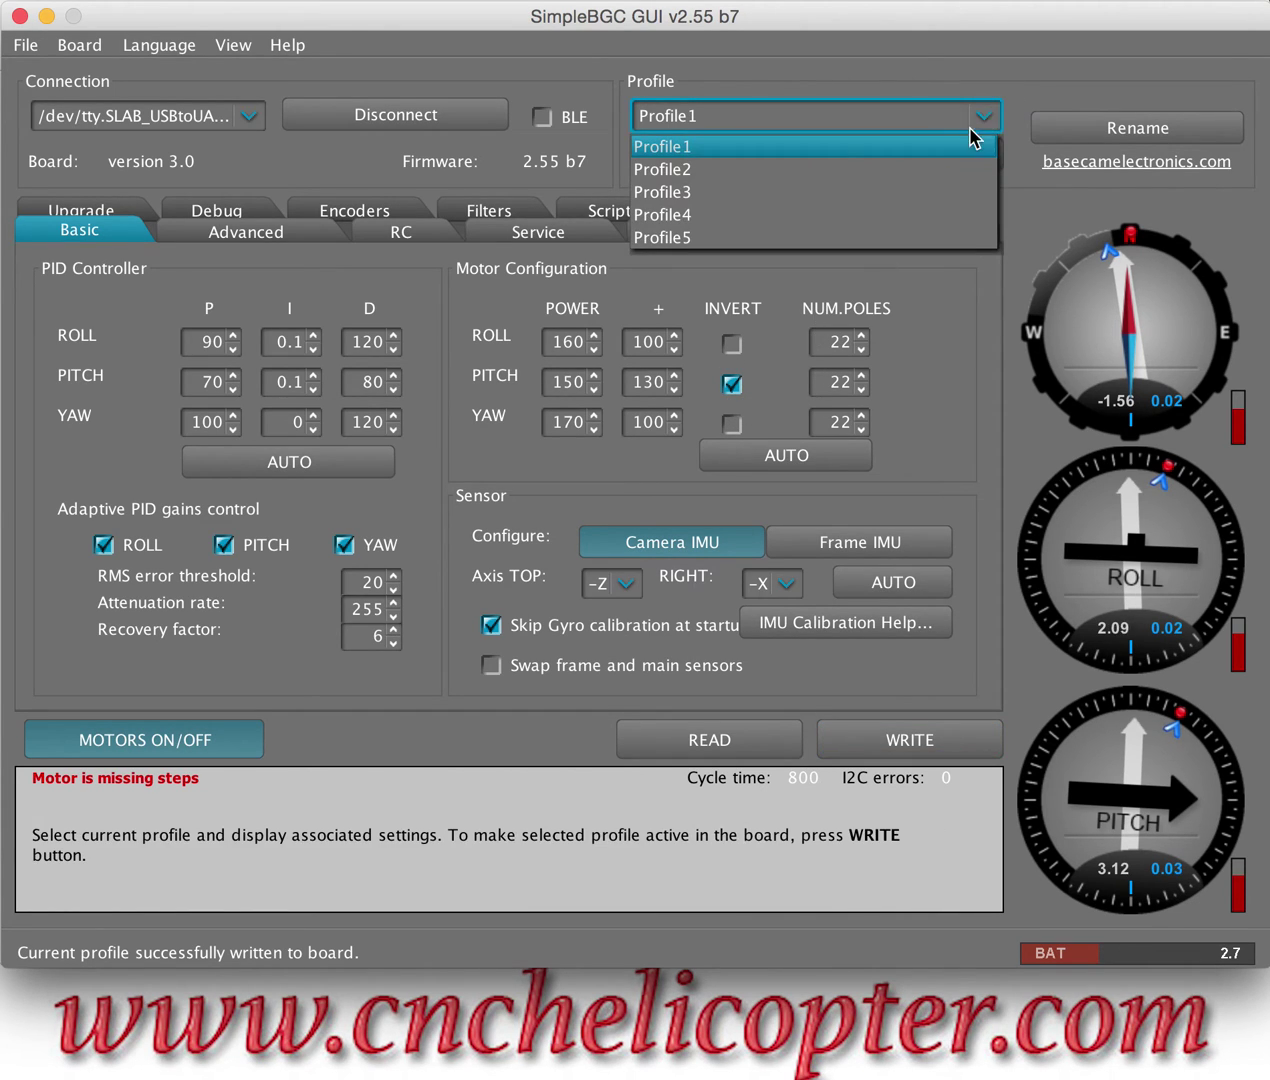
{"action": "left_click", "coordinate": [952, 170]}
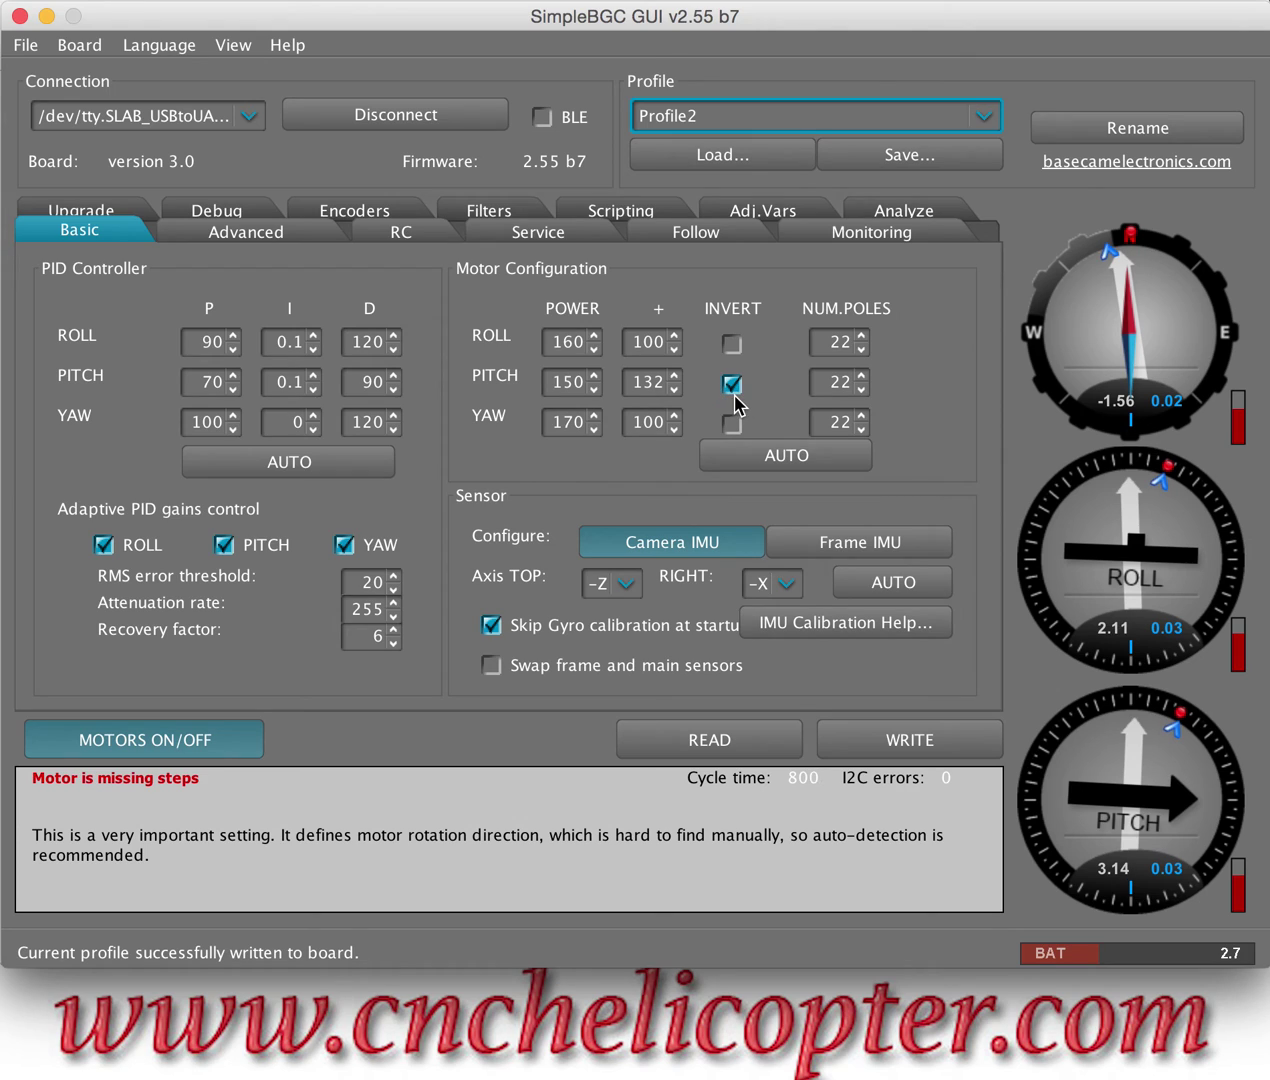
{"action": "left_click", "coordinate": [984, 116]}
{"action": "left_click", "coordinate": [930, 192]}
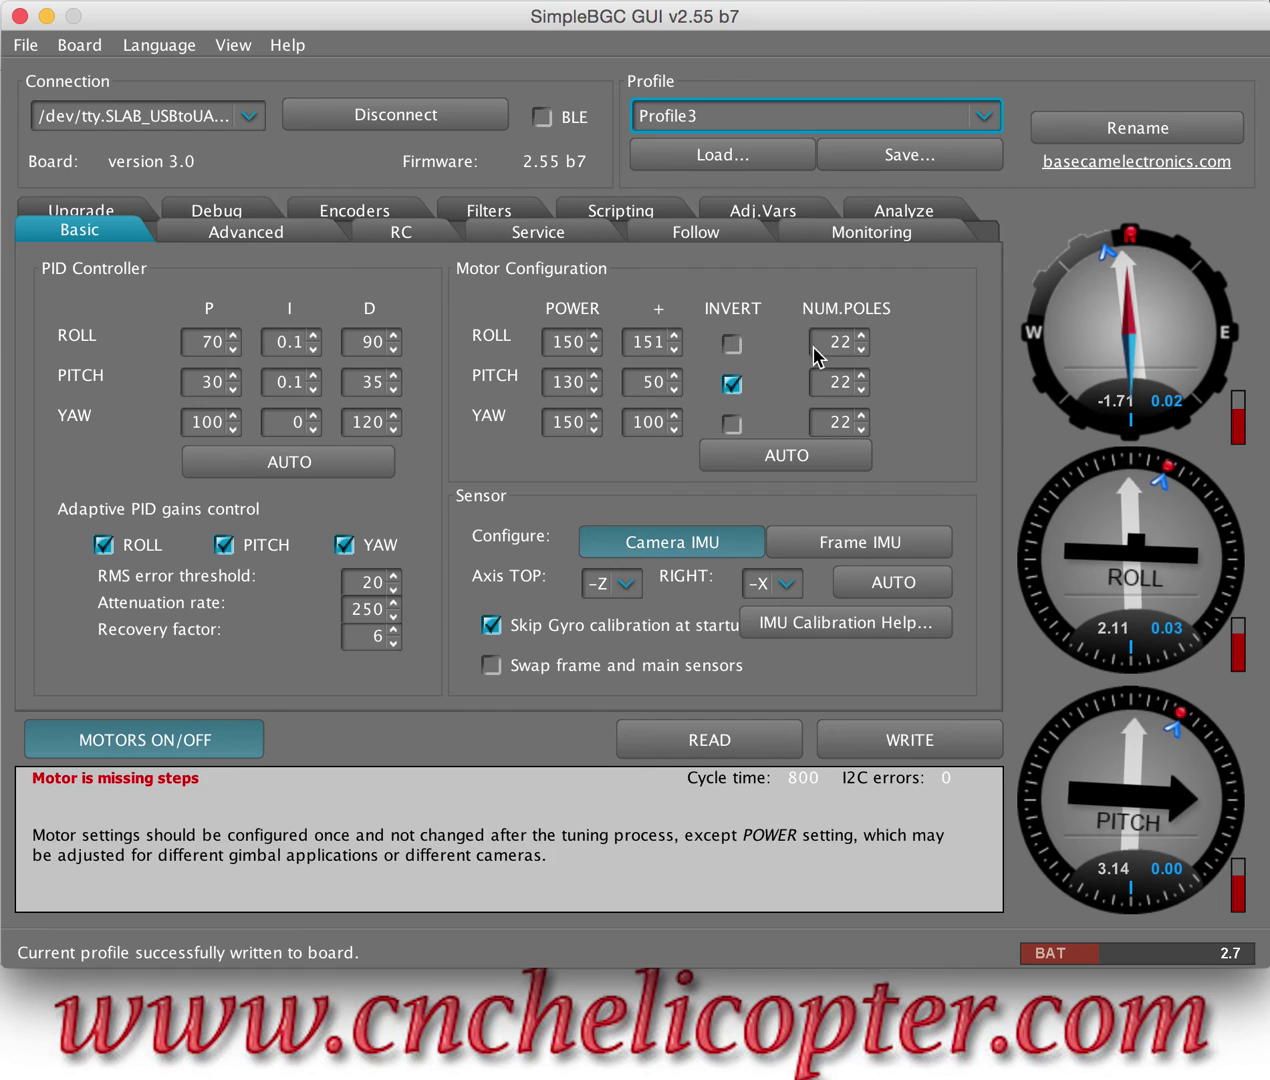
{"action": "left_click", "coordinate": [984, 116]}
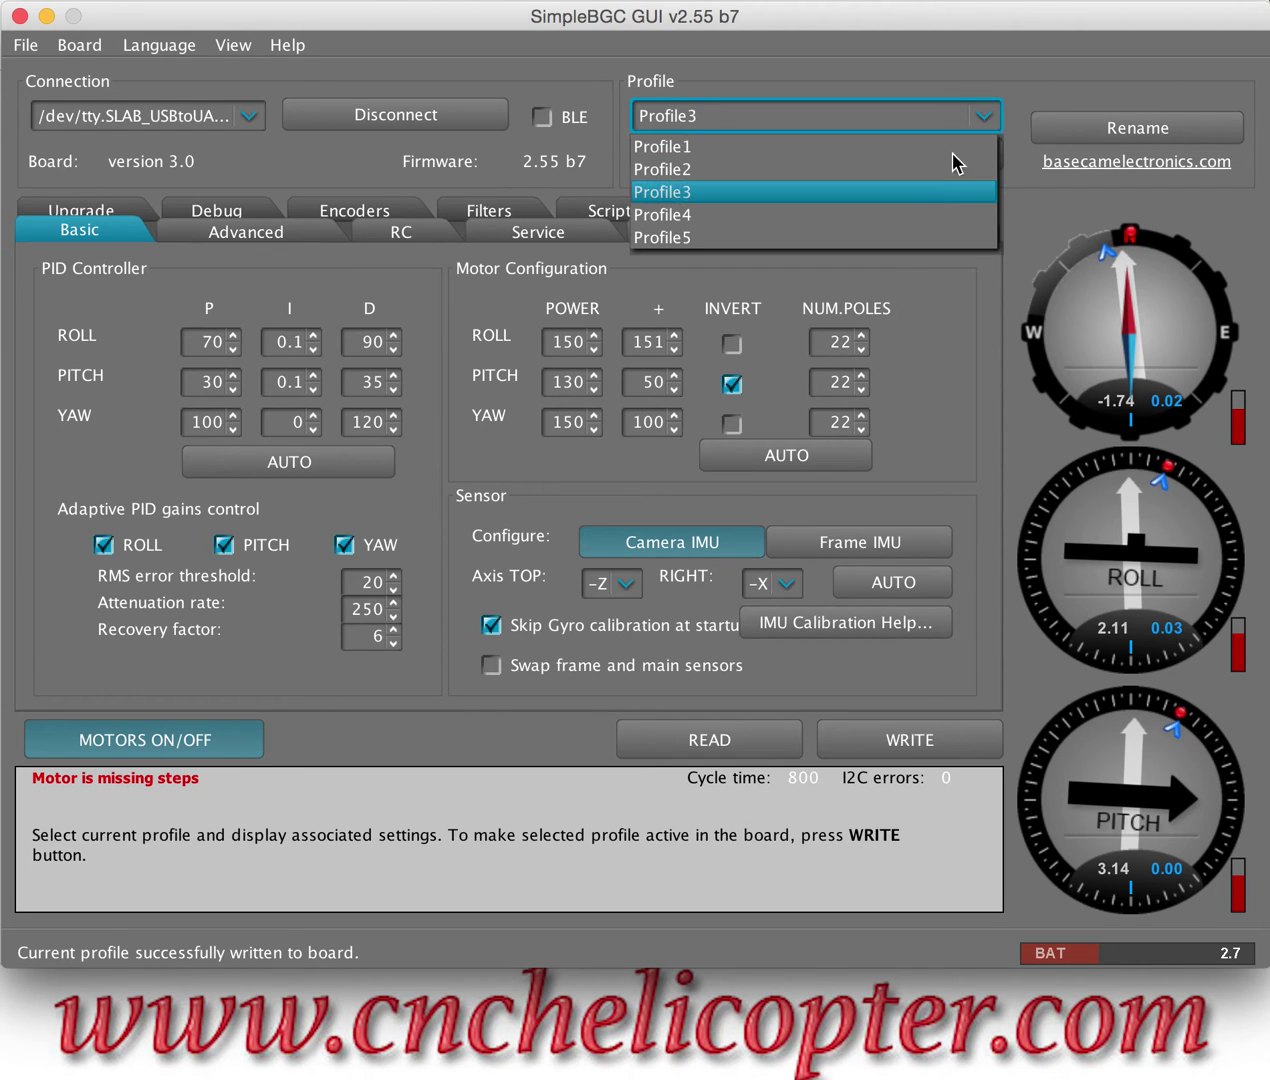
{"action": "left_click", "coordinate": [901, 215]}
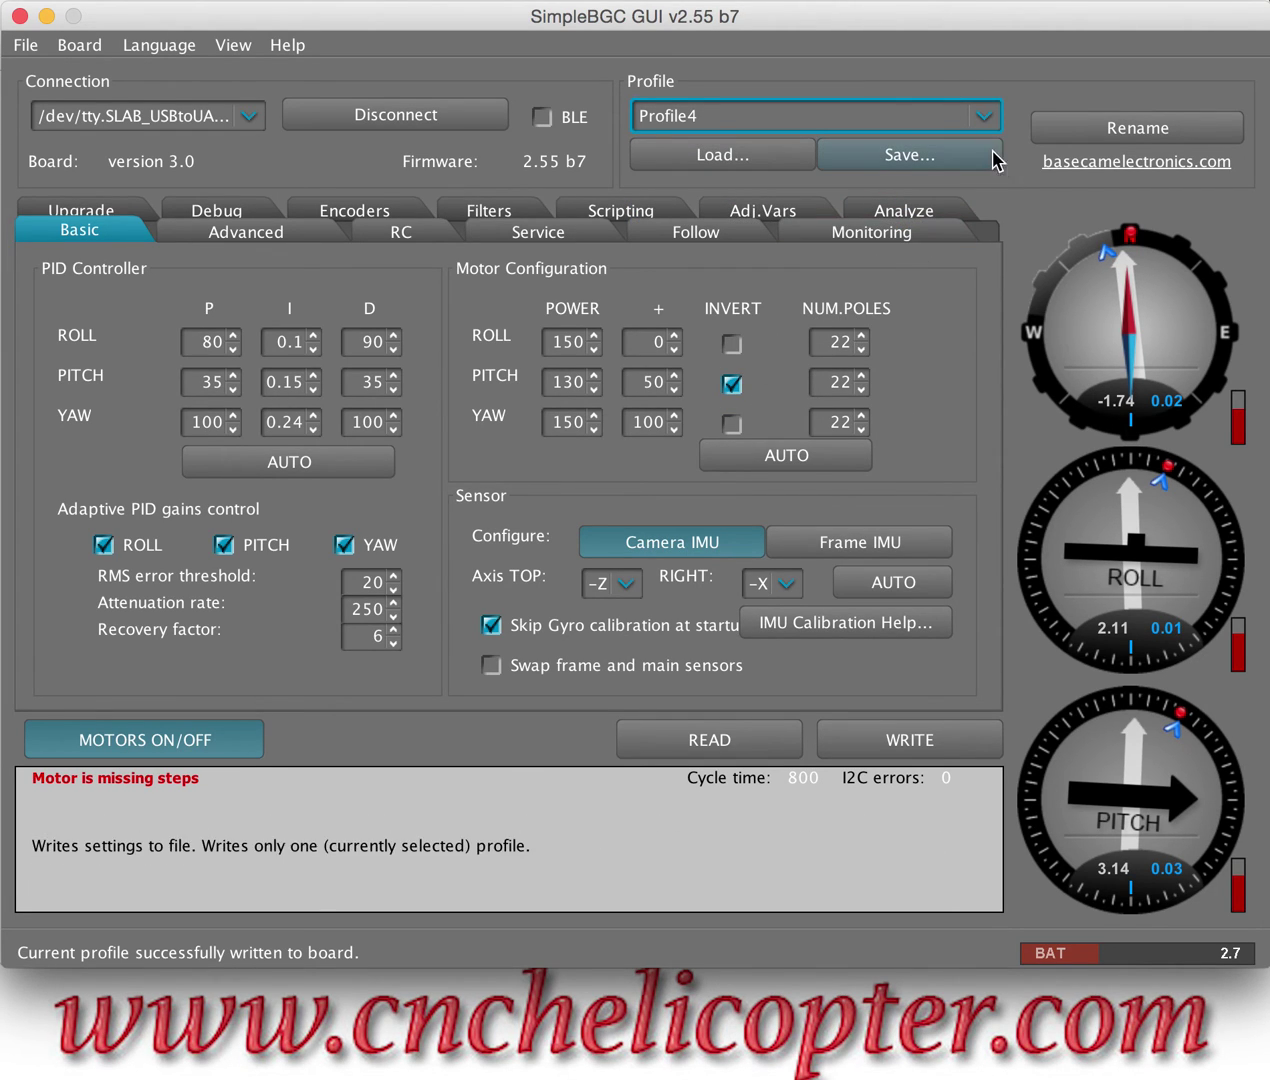
{"action": "left_click", "coordinate": [984, 116]}
{"action": "left_click", "coordinate": [880, 240]}
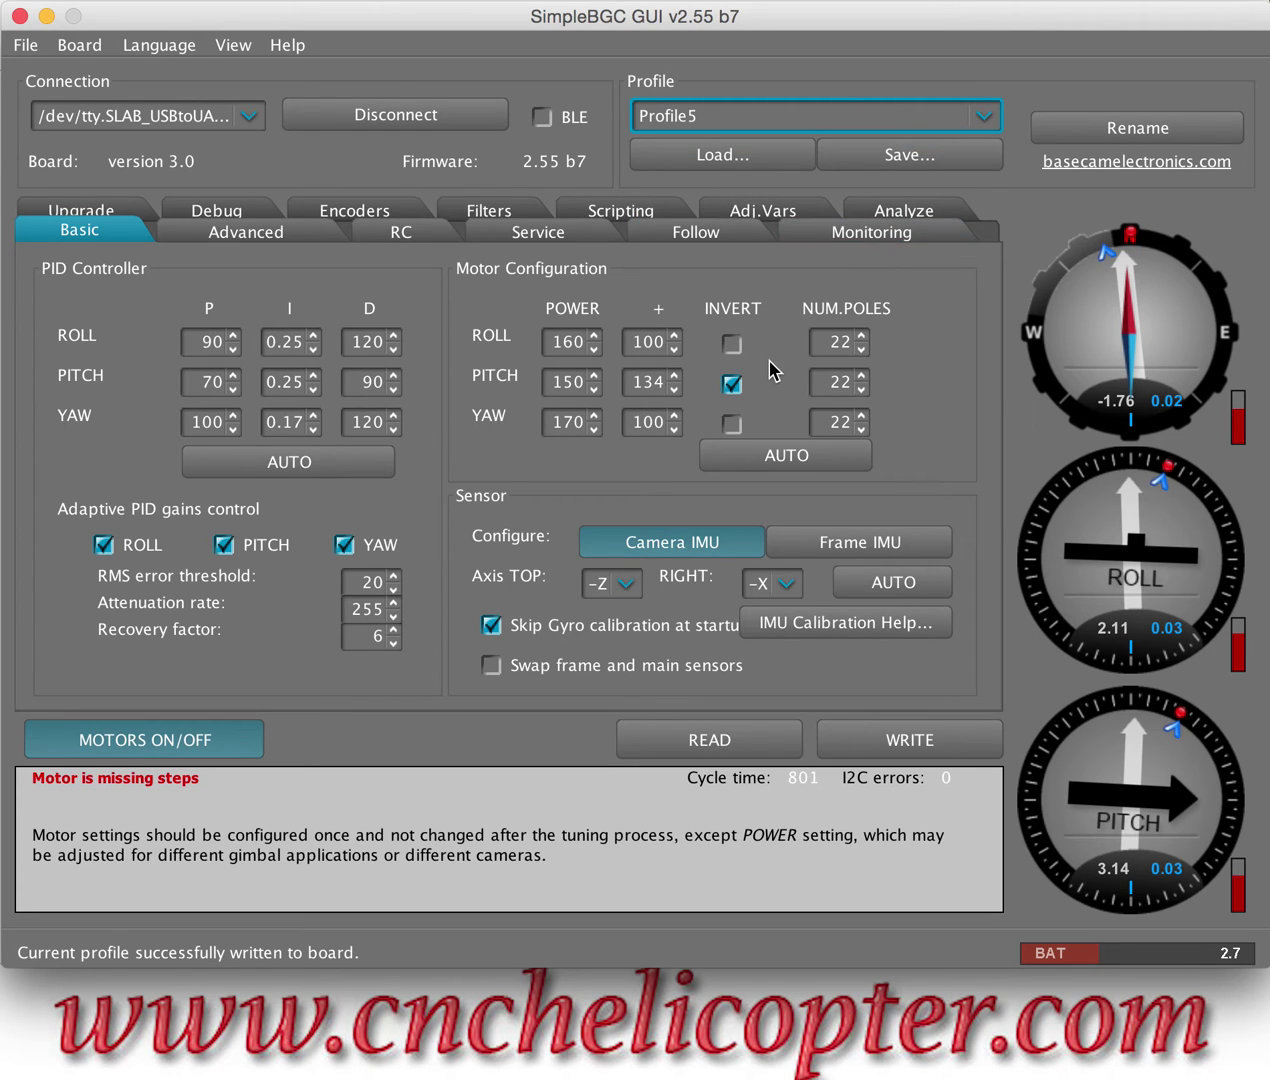
{"action": "mouse_move", "coordinate": [565, 333]}
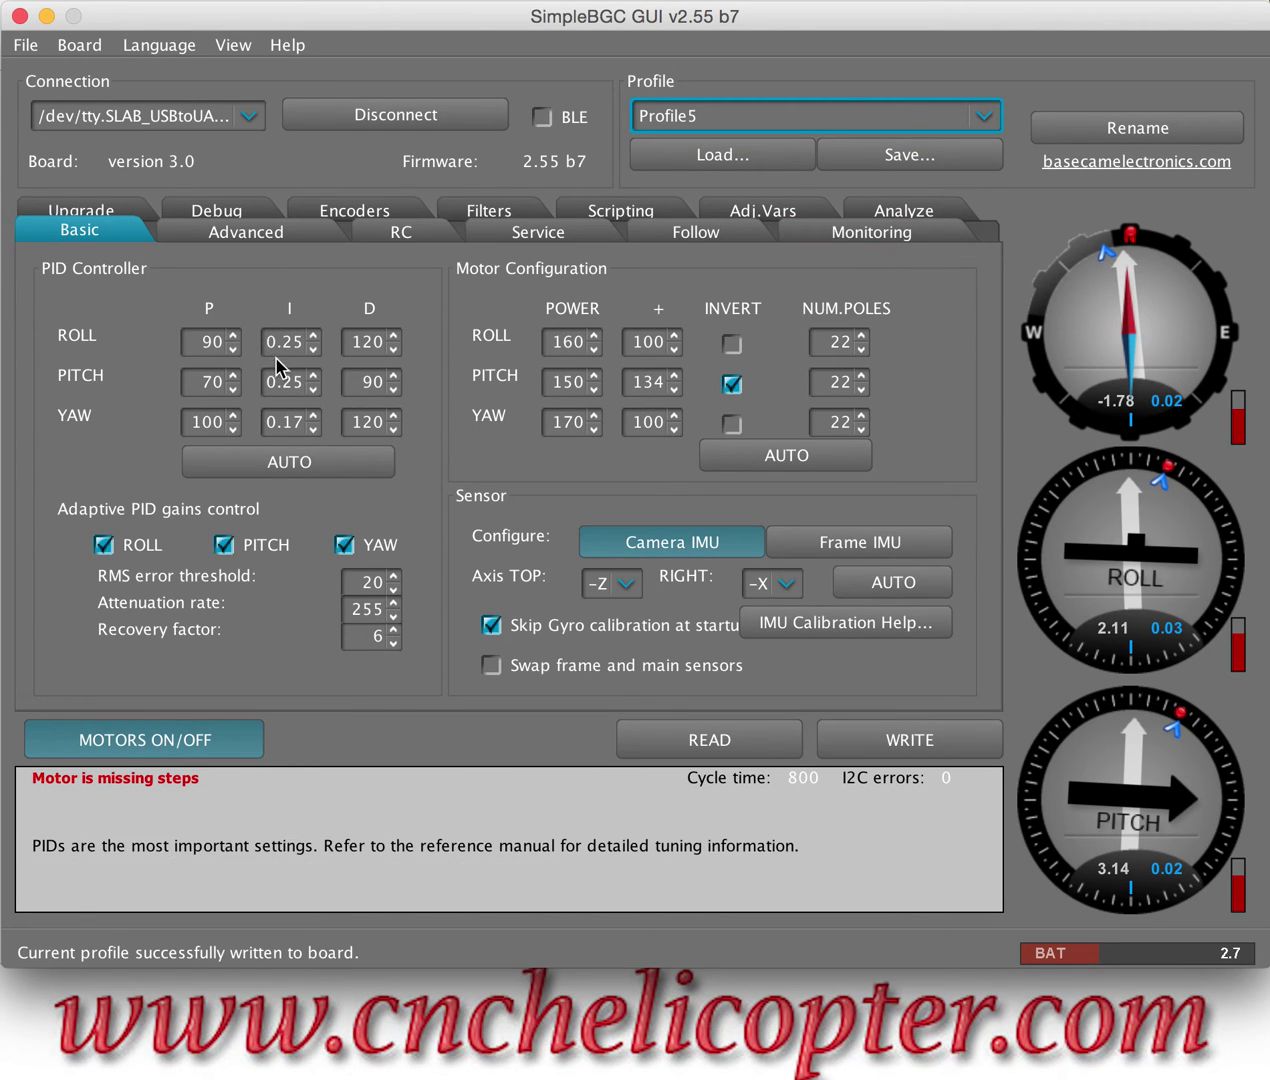
{"action": "mouse_move", "coordinate": [729, 399]}
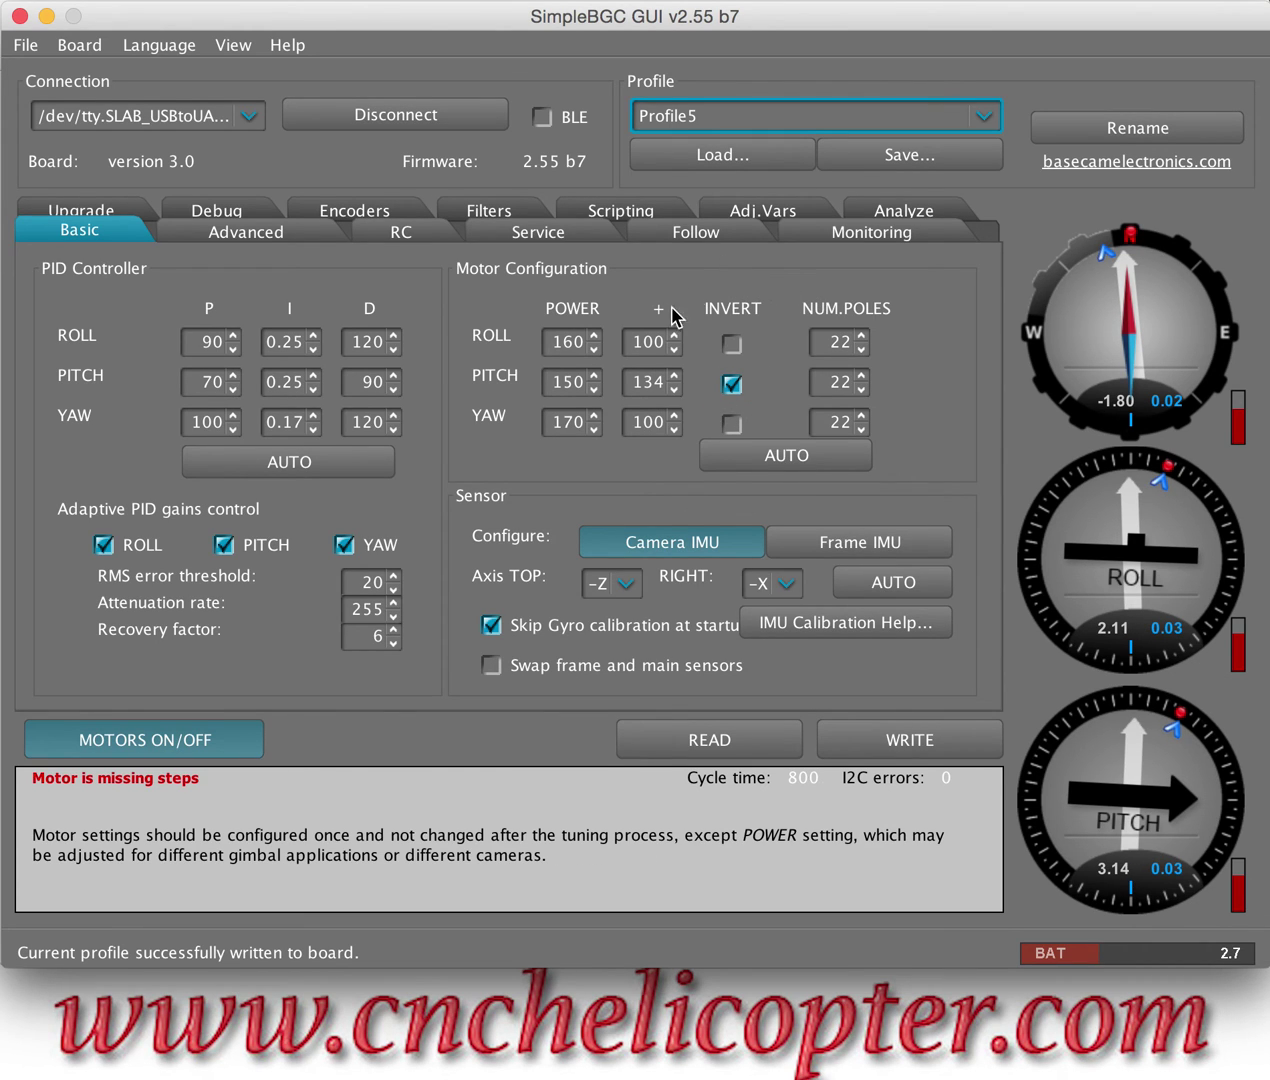
{"action": "mouse_move", "coordinate": [740, 314]}
- Write Profile1 to the board as the active profile and disconnect the board
{"action": "left_click", "coordinate": [983, 117]}
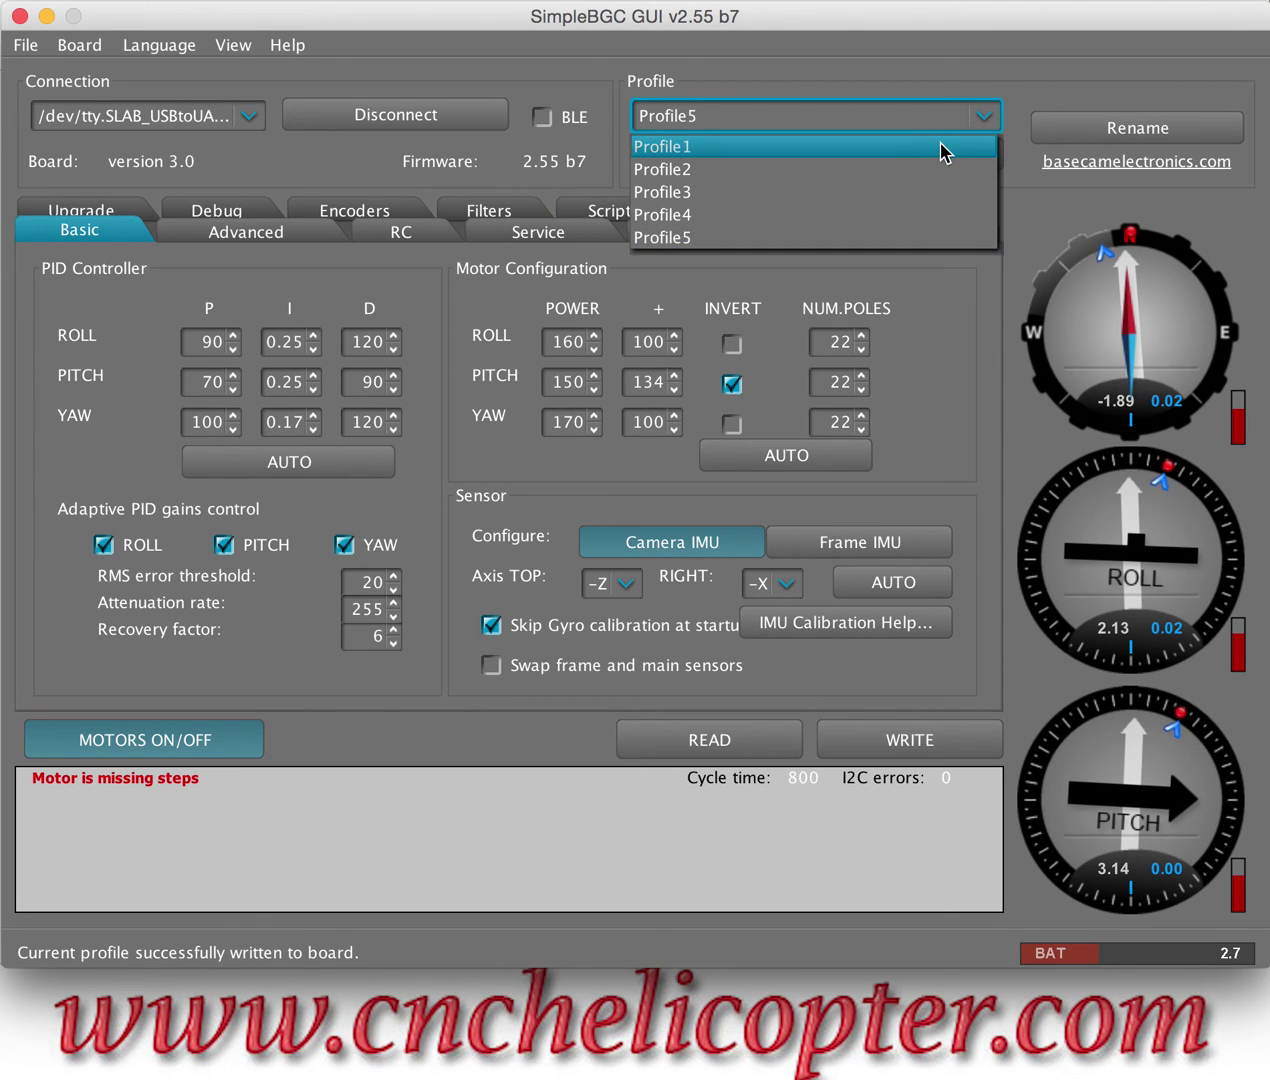
{"action": "left_click", "coordinate": [943, 148]}
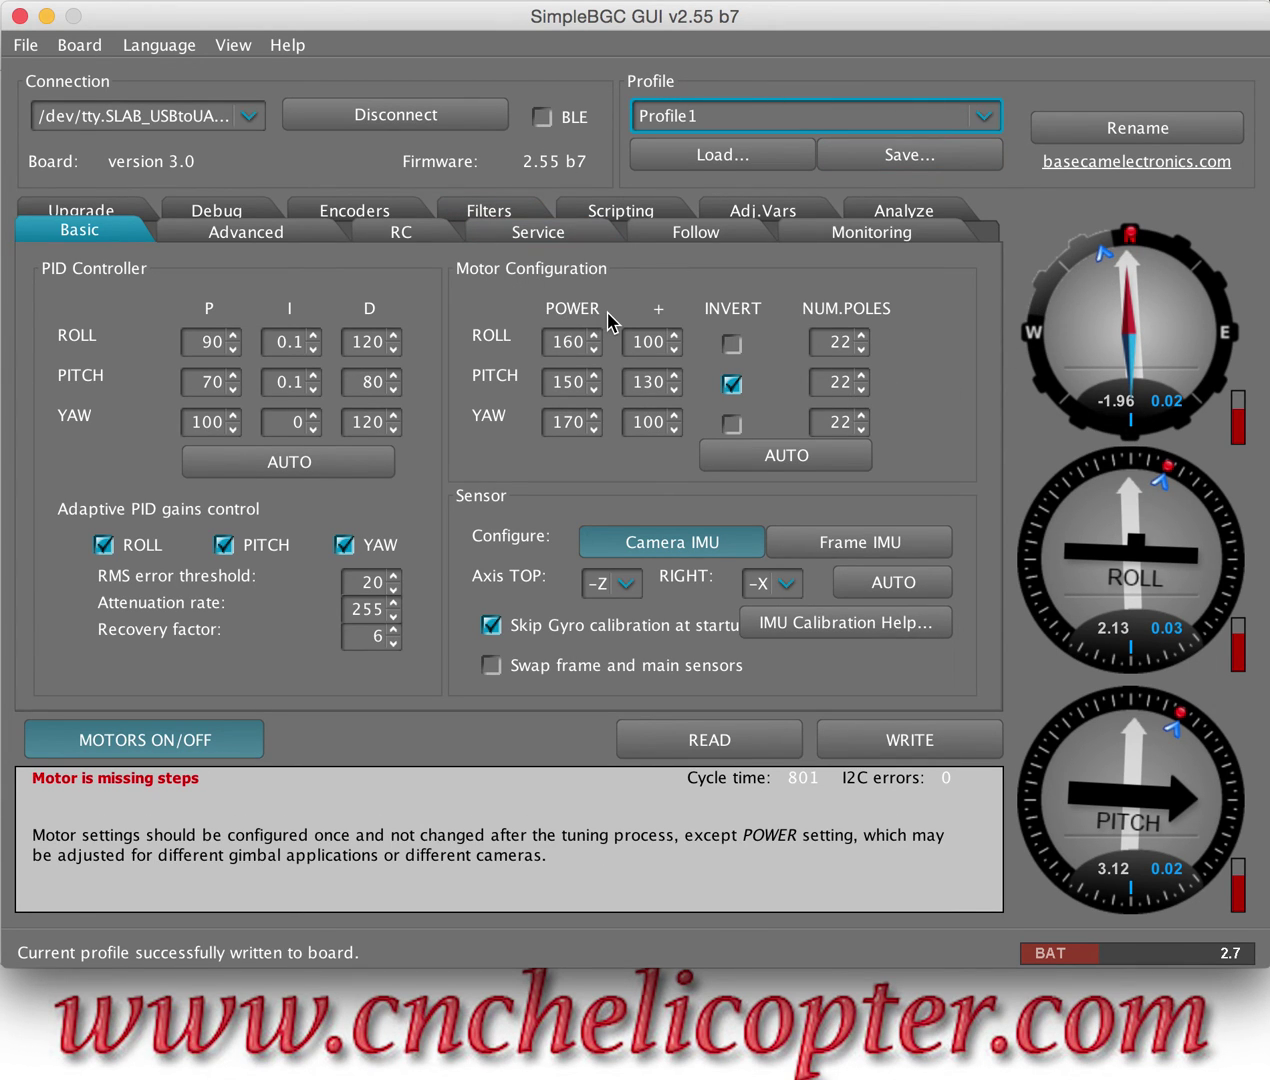
{"action": "left_click", "coordinate": [905, 740]}
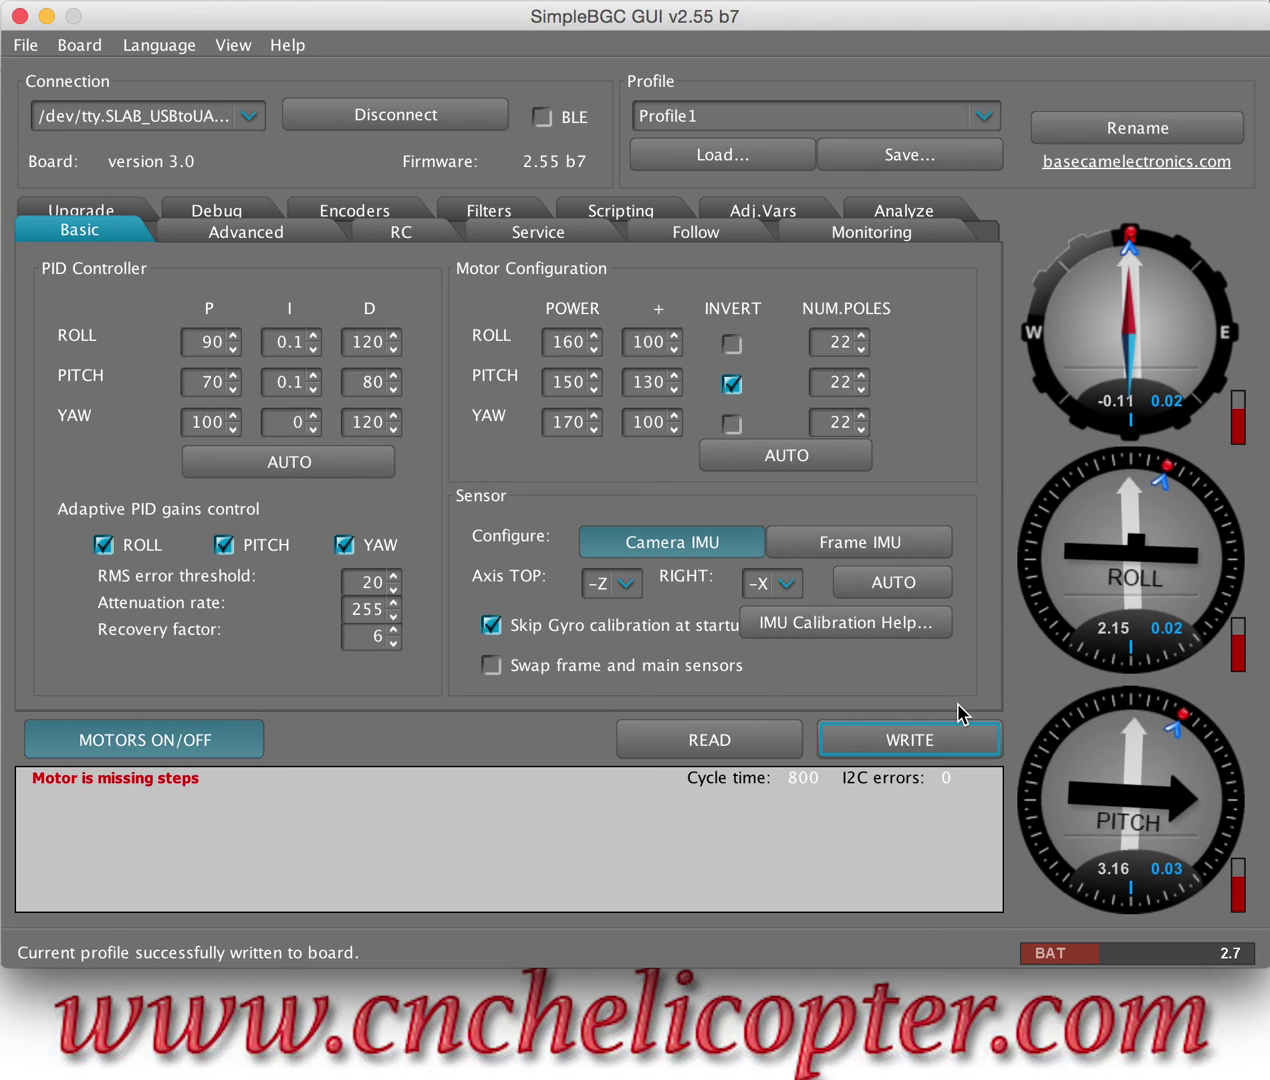
{"action": "left_click", "coordinate": [426, 121]}
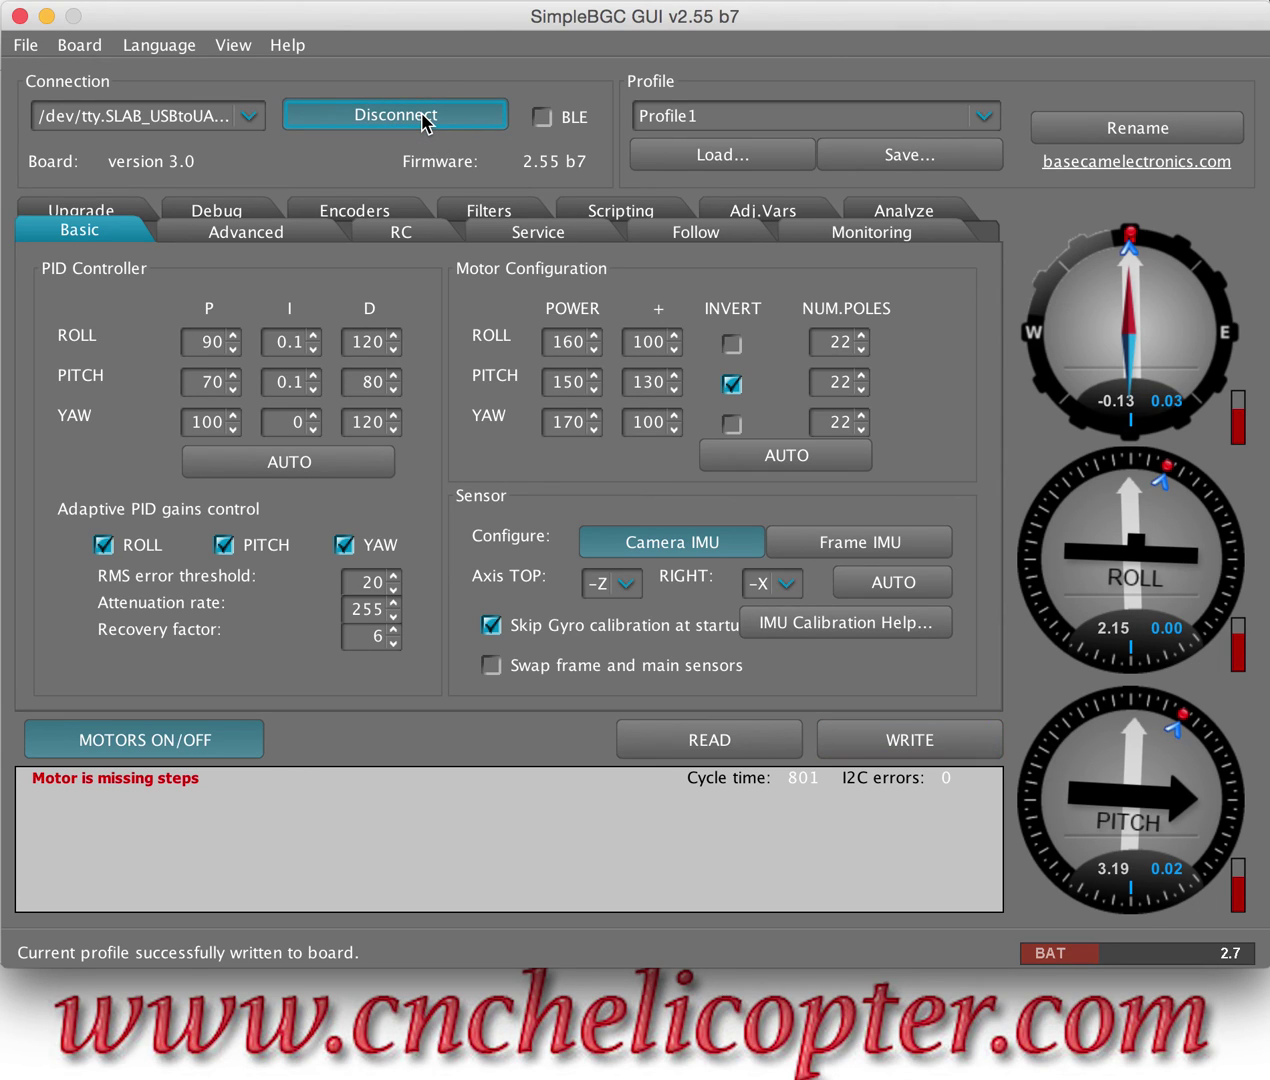